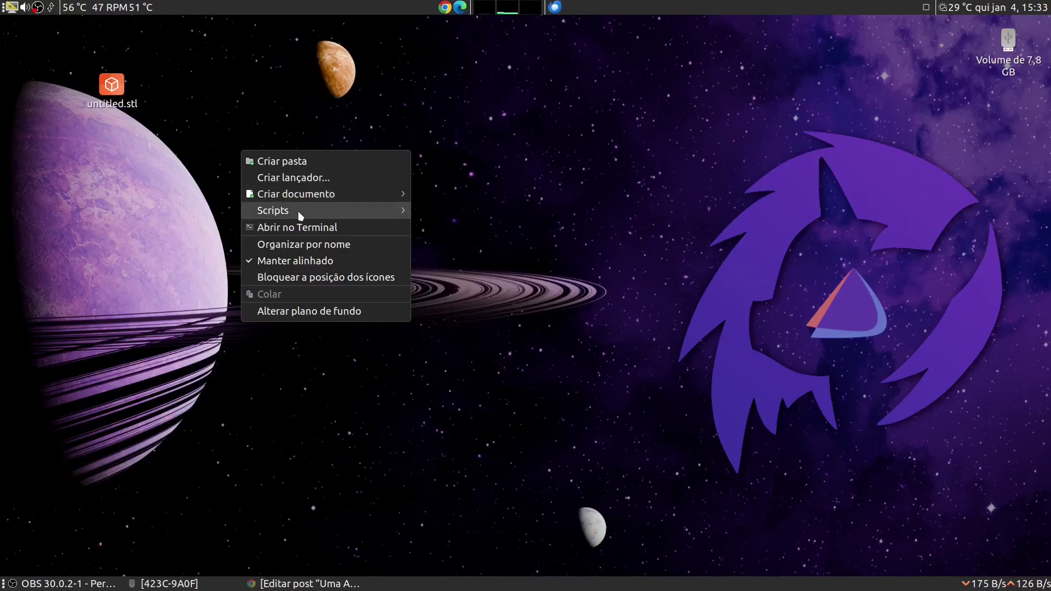
# Launch Ultimaker Cura from the desktop's application scripts
pyautogui.moveTo(301, 215)
pyautogui.moveTo(492, 212)
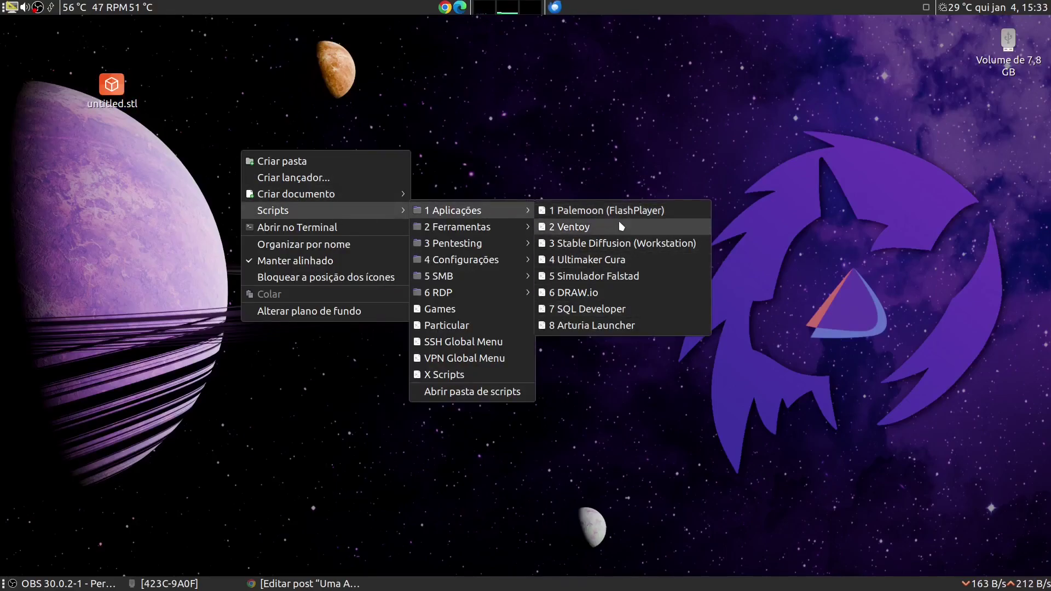
pyautogui.click(627, 266)
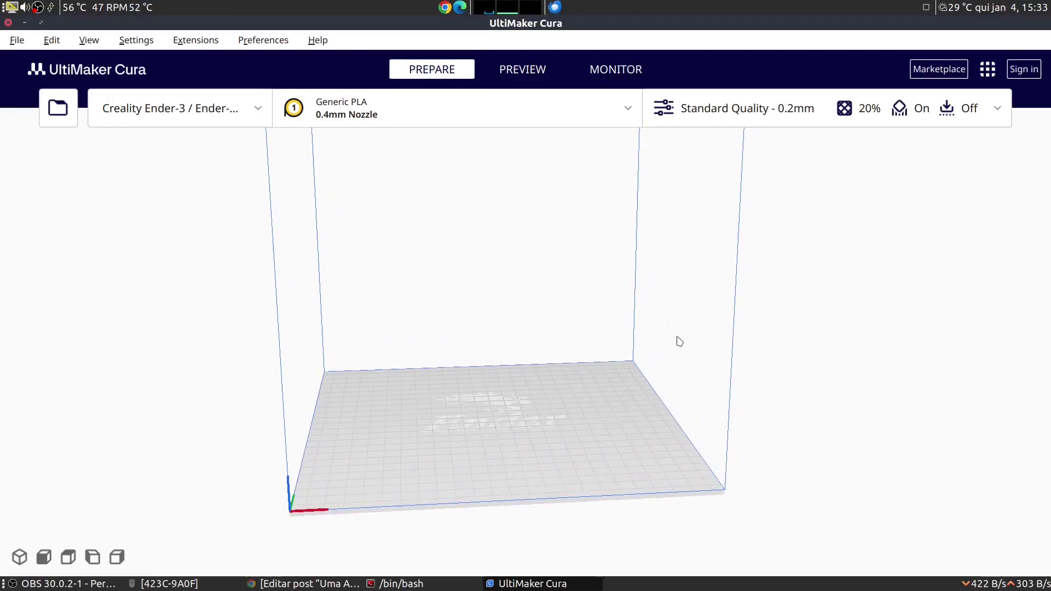
# Start adding a non-UltiMaker printer and open the list of non-networked models
pyautogui.click(178, 111)
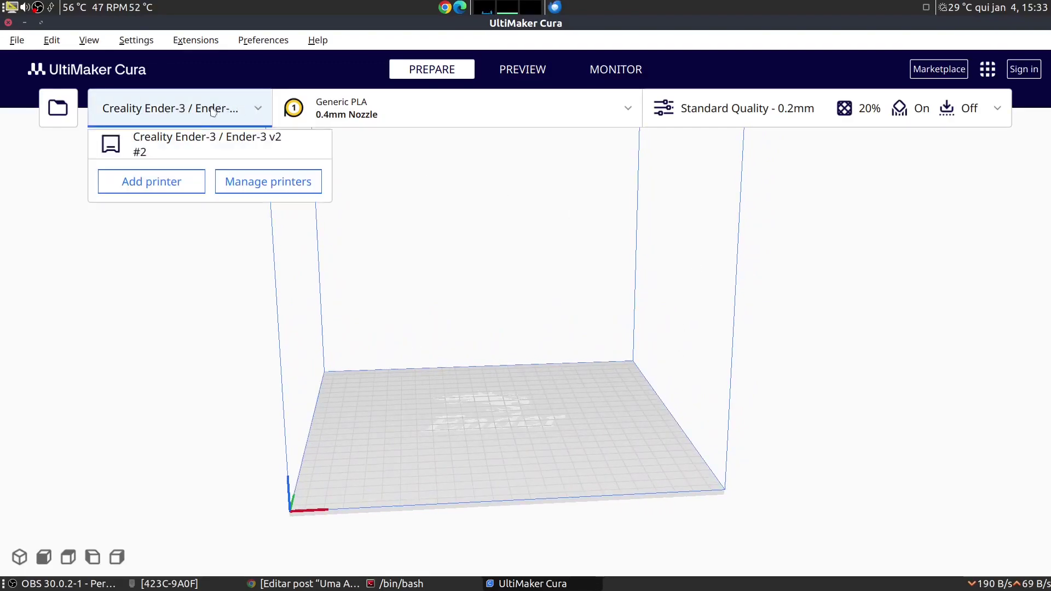
pyautogui.click(136, 183)
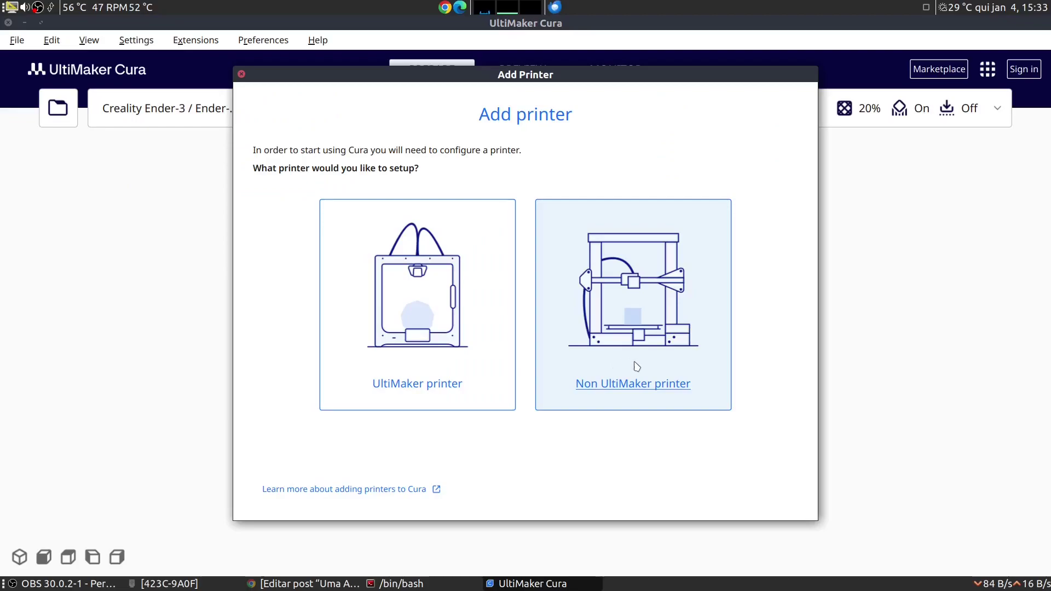
pyautogui.click(624, 344)
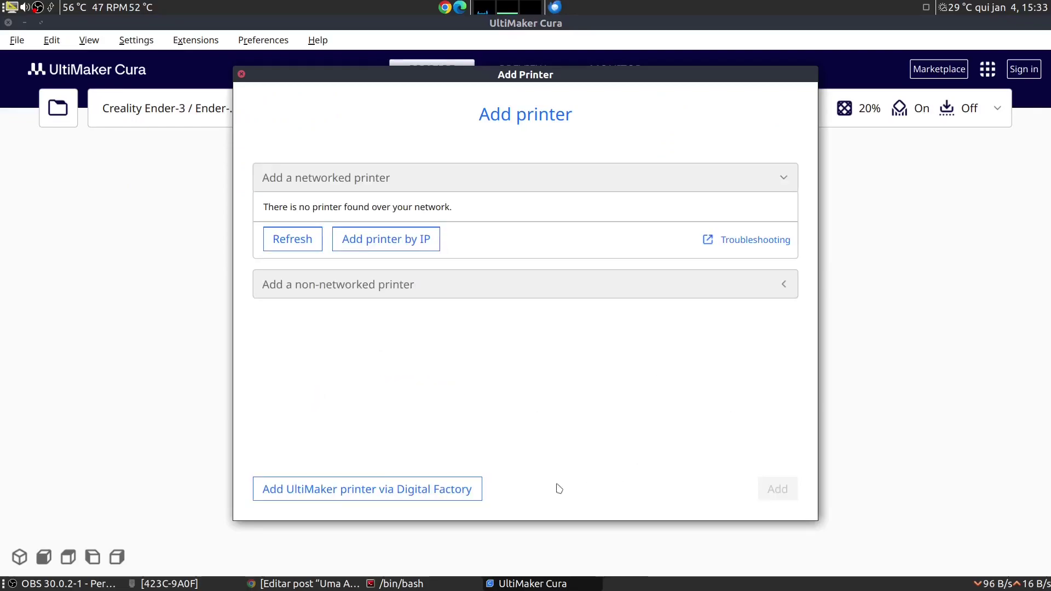
pyautogui.click(449, 285)
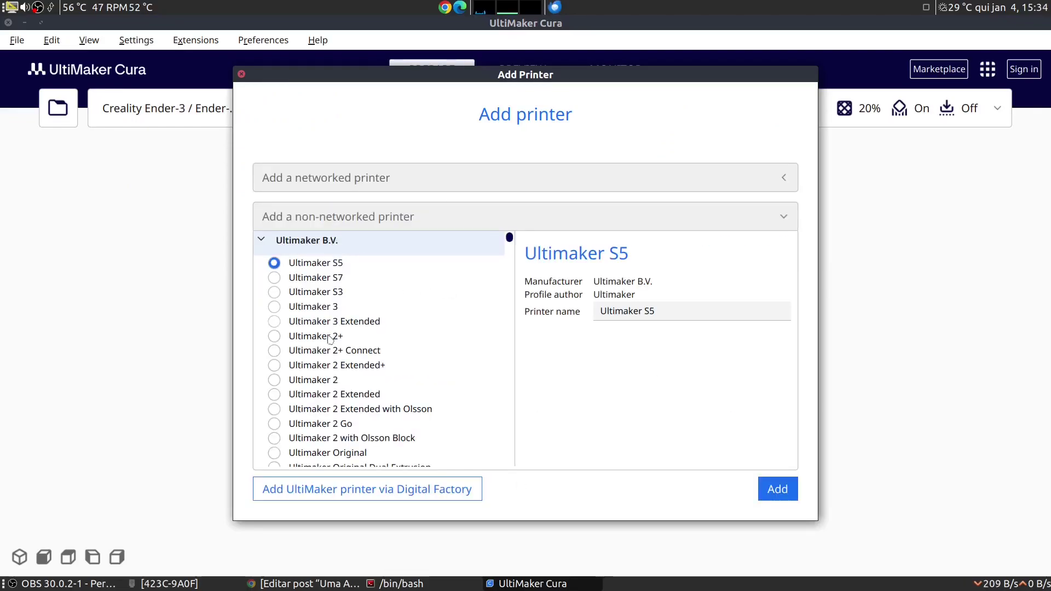
# Look through the list of non-networked printer manufacturers for Creality3D
pyautogui.scroll(-10, 330, 343)
pyautogui.scroll(-20, 330, 343)
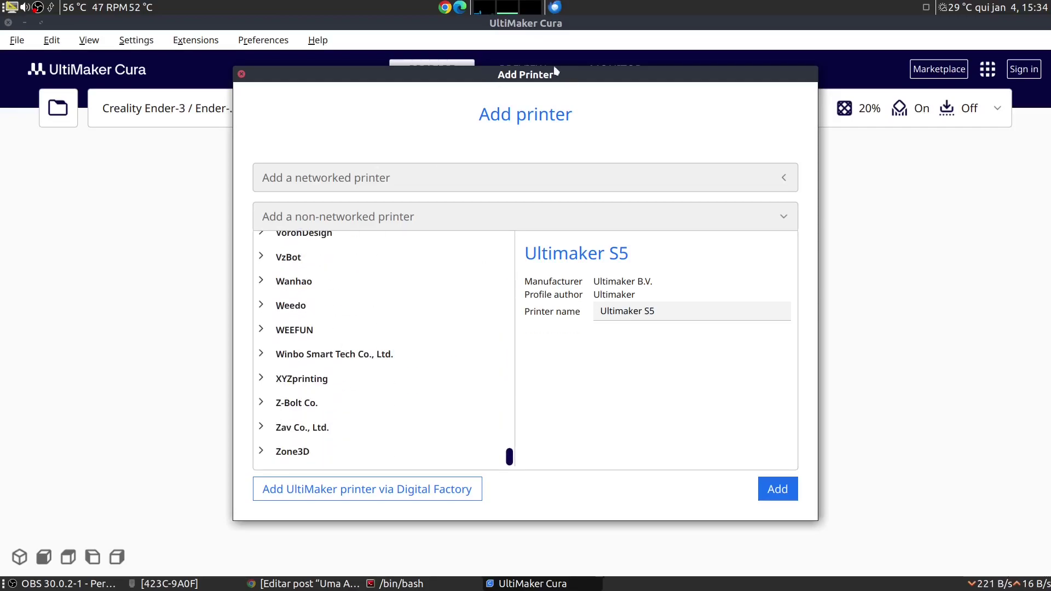
pyautogui.scroll(2, 376, 401)
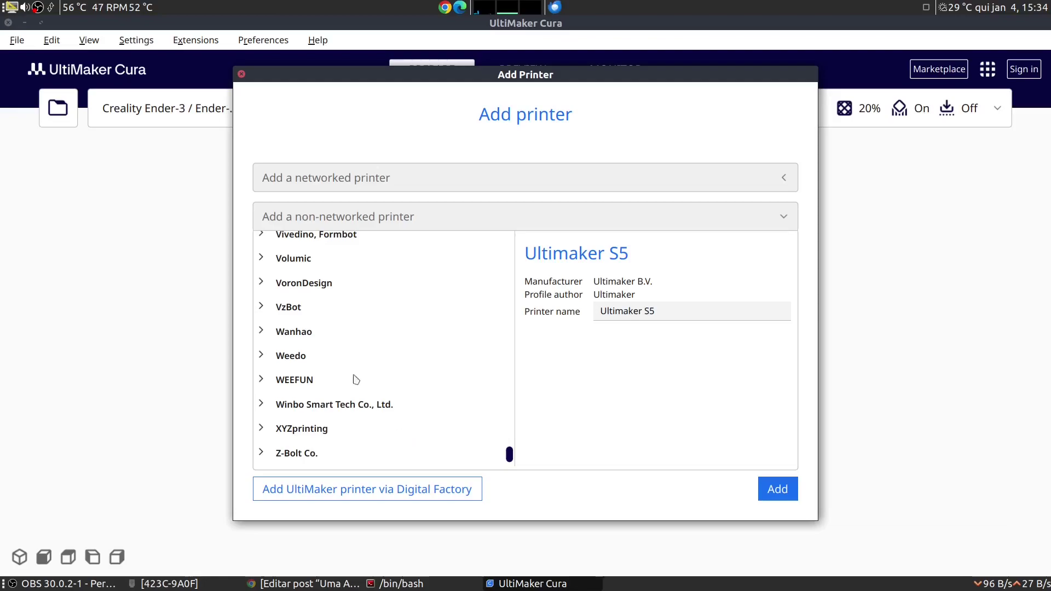
pyautogui.scroll(20, 374, 401)
pyautogui.scroll(10, 338, 340)
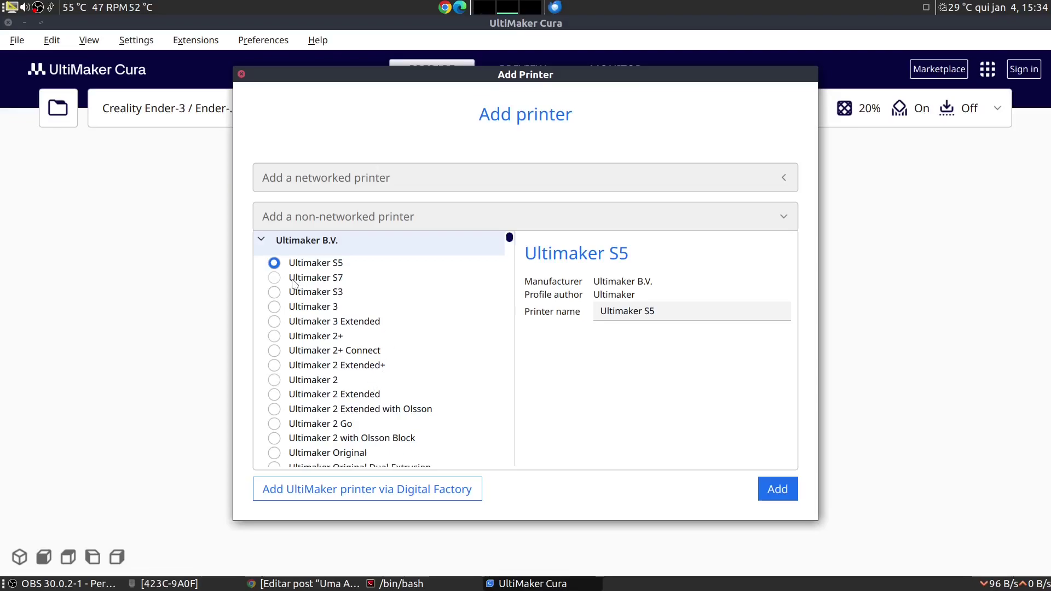
pyautogui.scroll(-15, 361, 296)
pyautogui.scroll(-10, 362, 301)
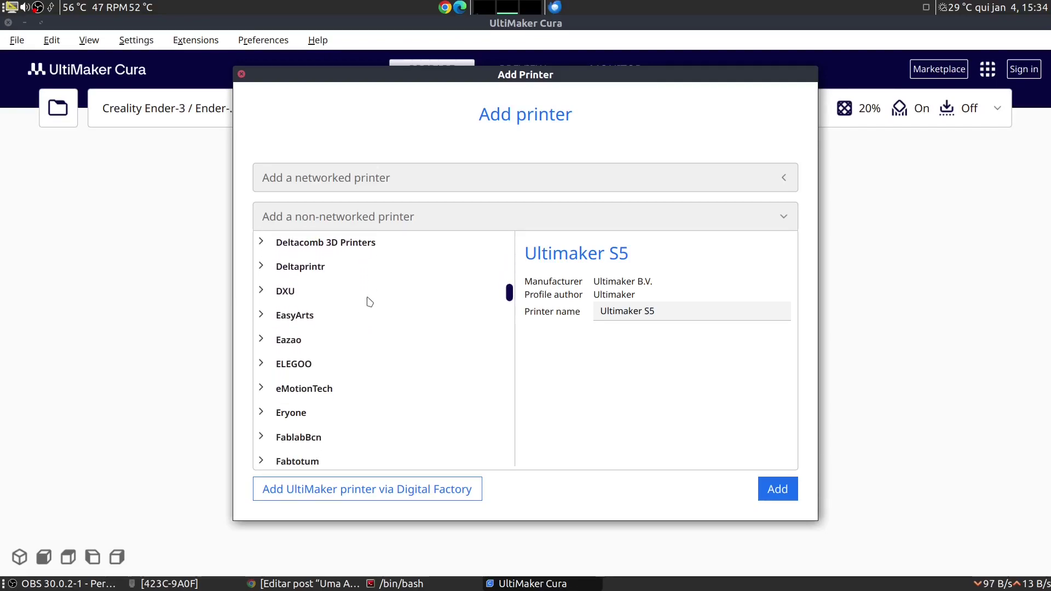
pyautogui.scroll(10, 366, 296)
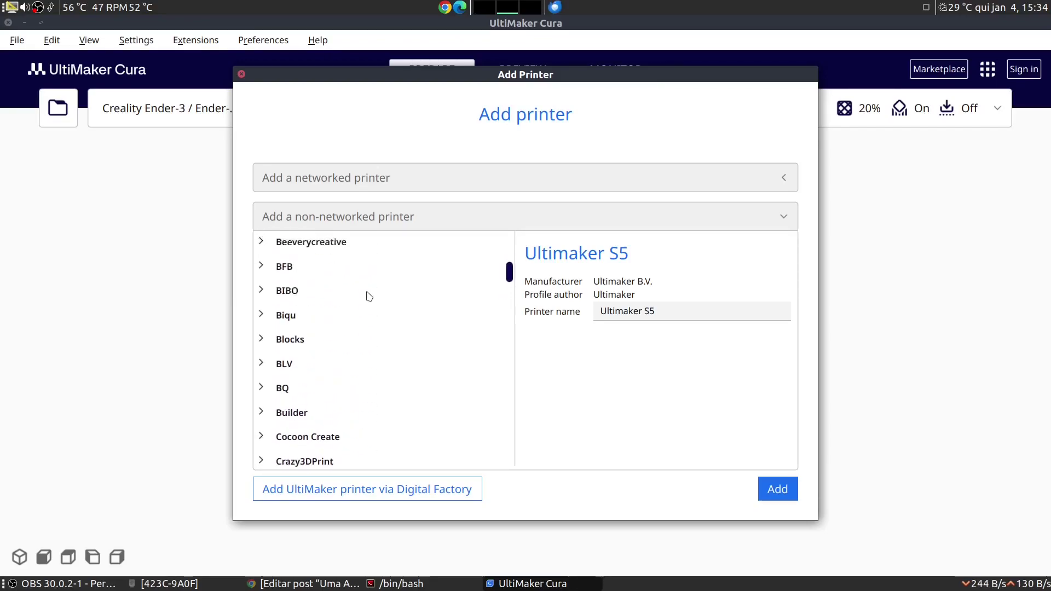
pyautogui.scroll(-4, 363, 298)
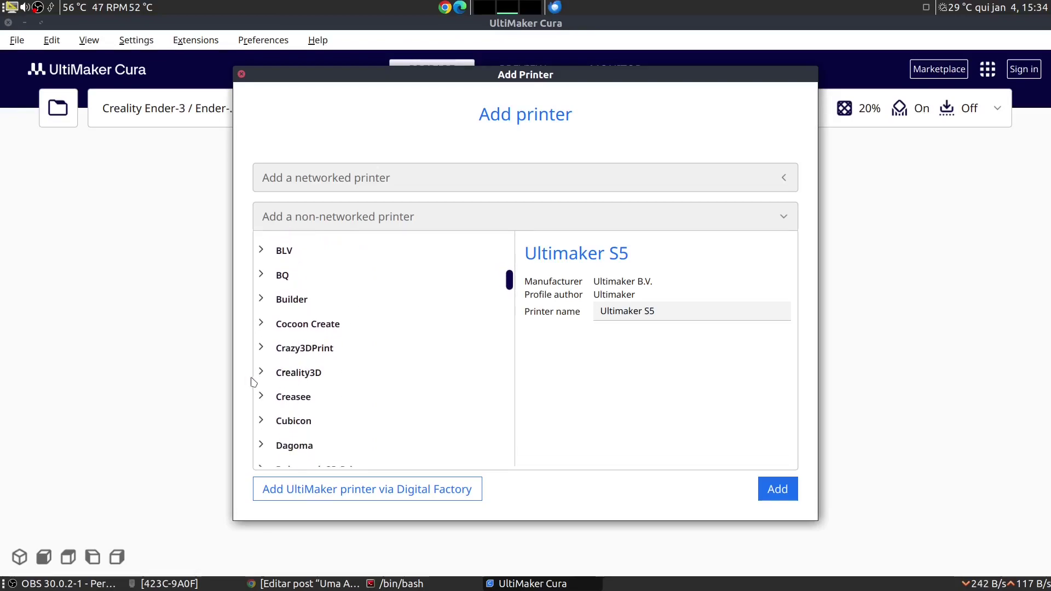
# Select Creality Ender-3 / Ender-3 v2 among the Creality3D models, and close the printer setup without adding it
pyautogui.click(264, 379)
pyautogui.scroll(-8, 328, 329)
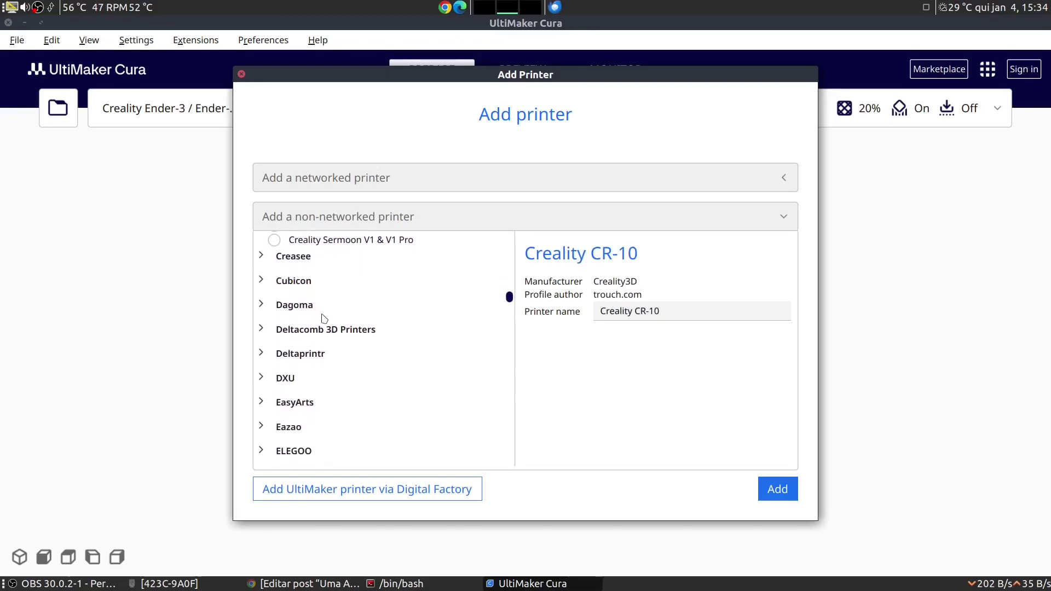
pyautogui.scroll(3, 356, 338)
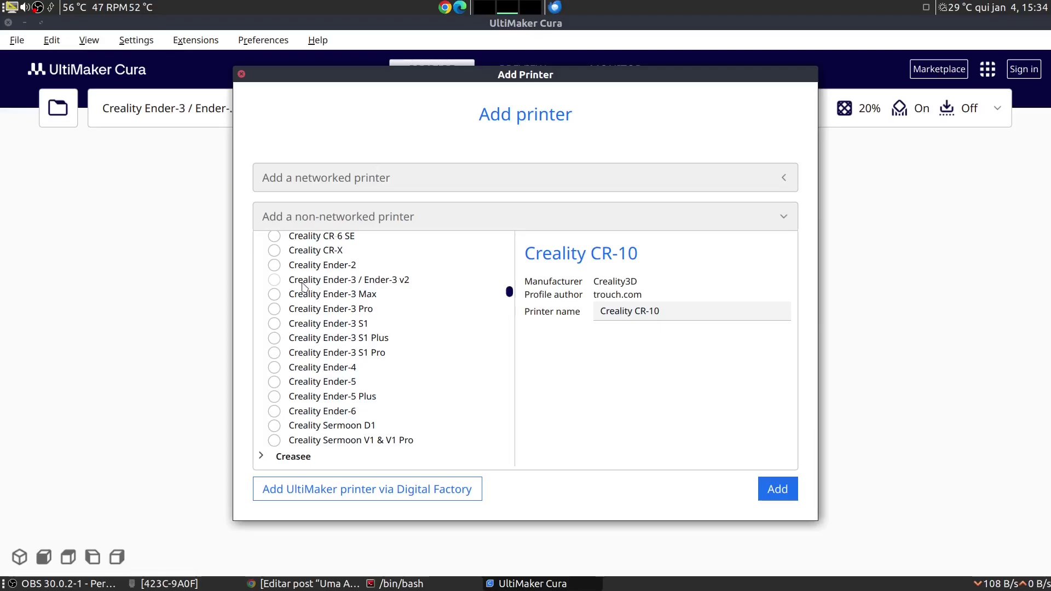
pyautogui.click(280, 282)
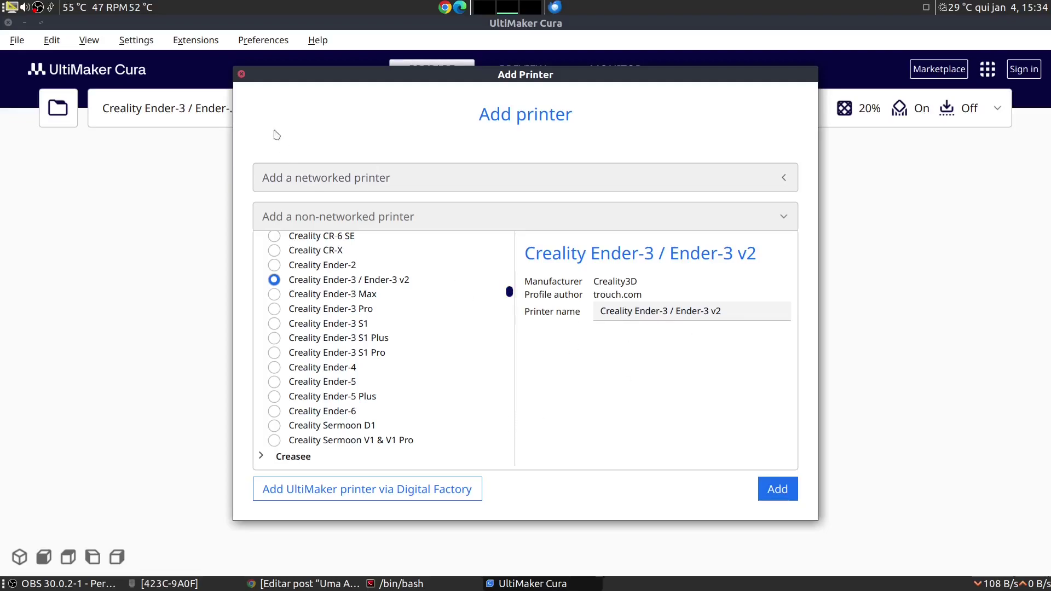
pyautogui.click(241, 75)
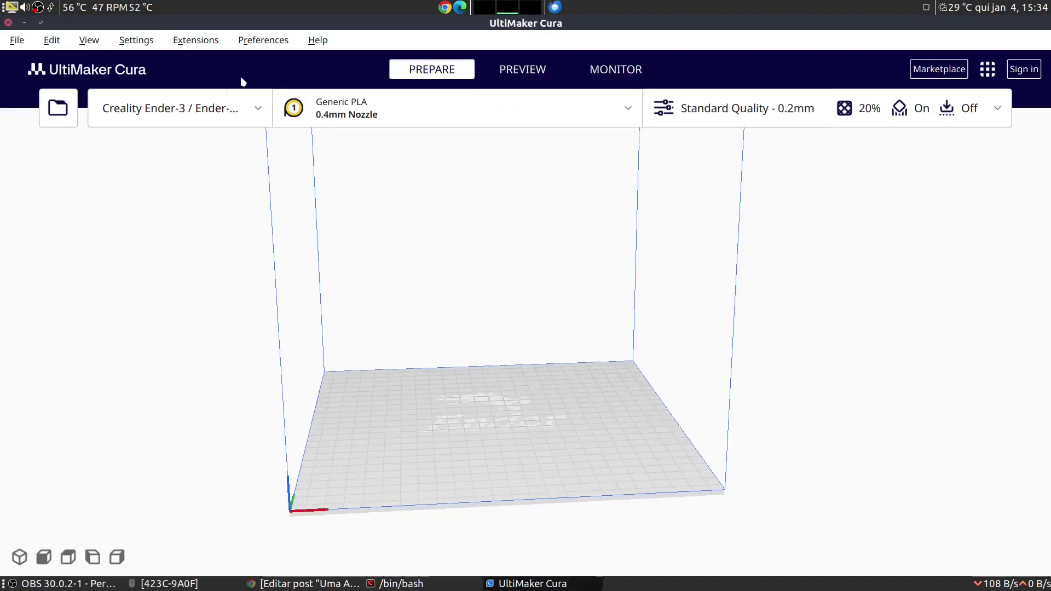
# Examine the material brands and the nozzle size setting, and close the material configuration without changes
pyautogui.click(617, 110)
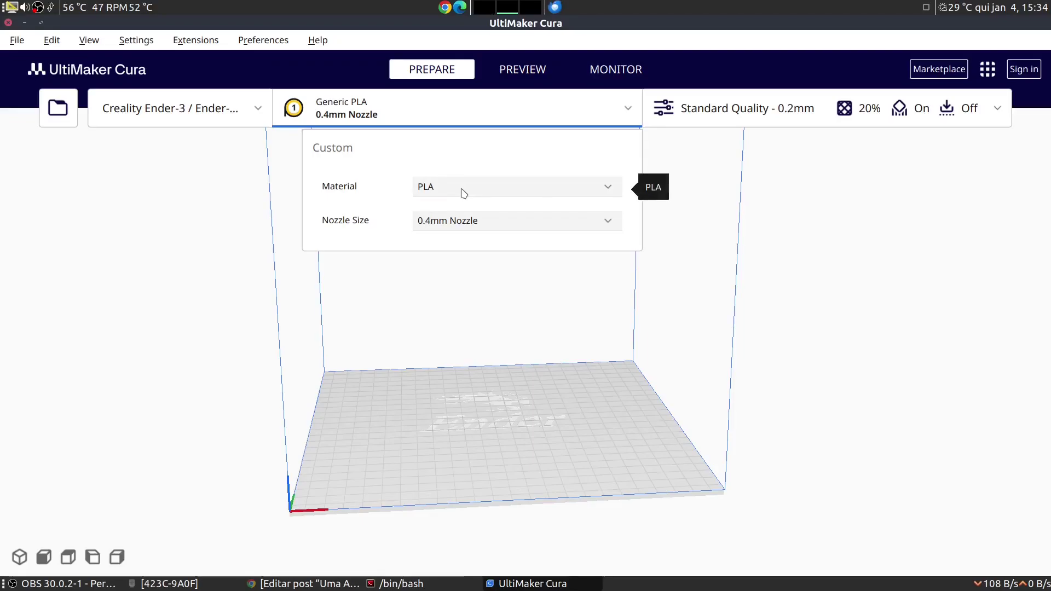
pyautogui.click(520, 191)
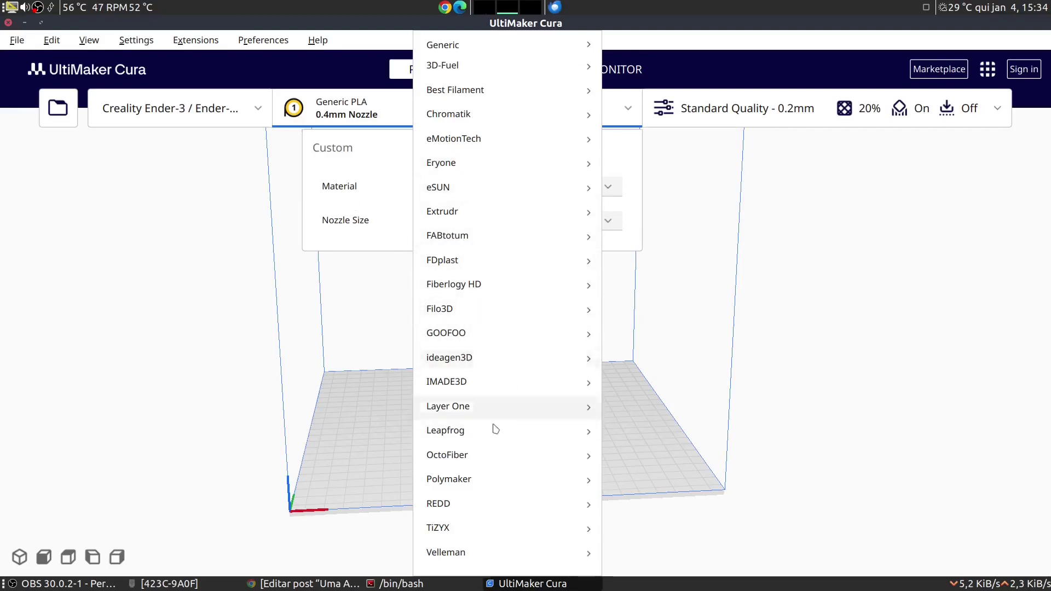
pyautogui.click(373, 183)
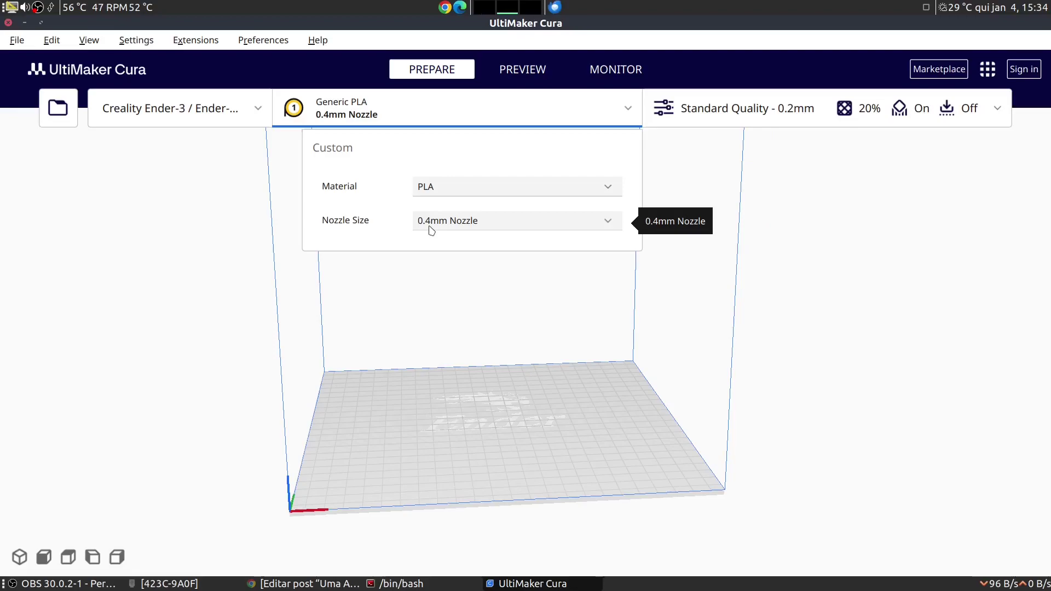
pyautogui.click(526, 307)
pyautogui.moveTo(526, 307); pyautogui.dragTo(587, 274, button='right')
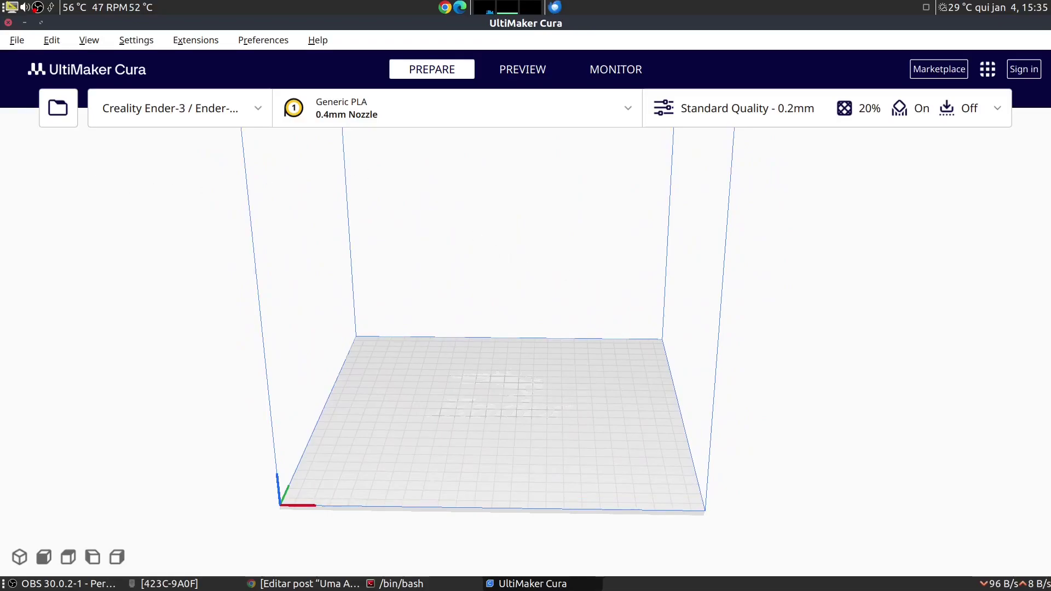
# Open the model file untitled.stl from the Desktop folder
pyautogui.click(61, 122)
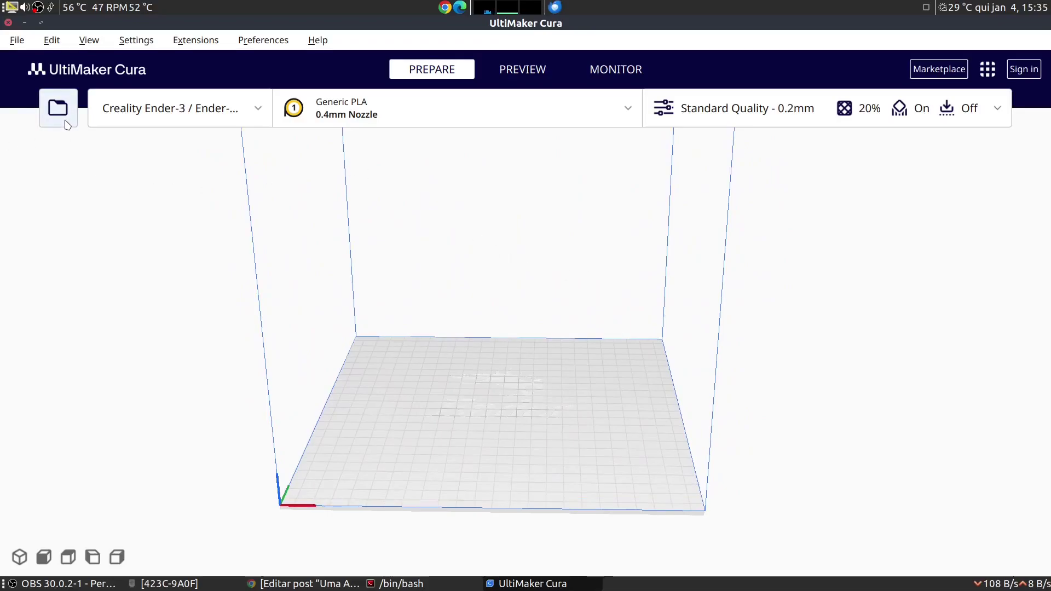
pyautogui.click(128, 124)
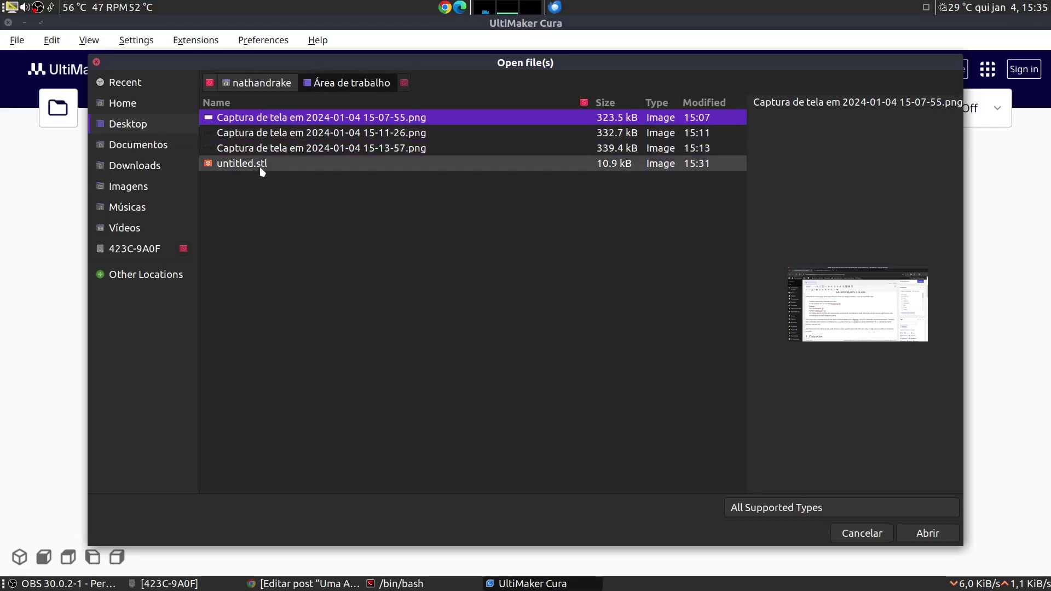
pyautogui.click(255, 164)
pyautogui.click(918, 530)
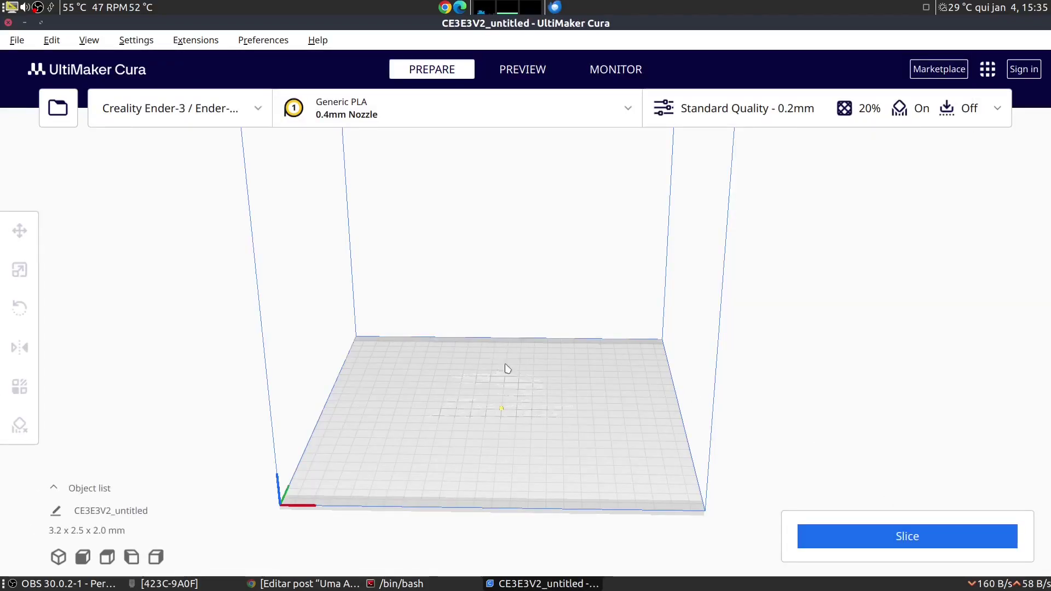
# Select the imported model on the build plate and scale it uniformly to 1000%
pyautogui.scroll(3, 502, 450)
pyautogui.scroll(4, 574, 390)
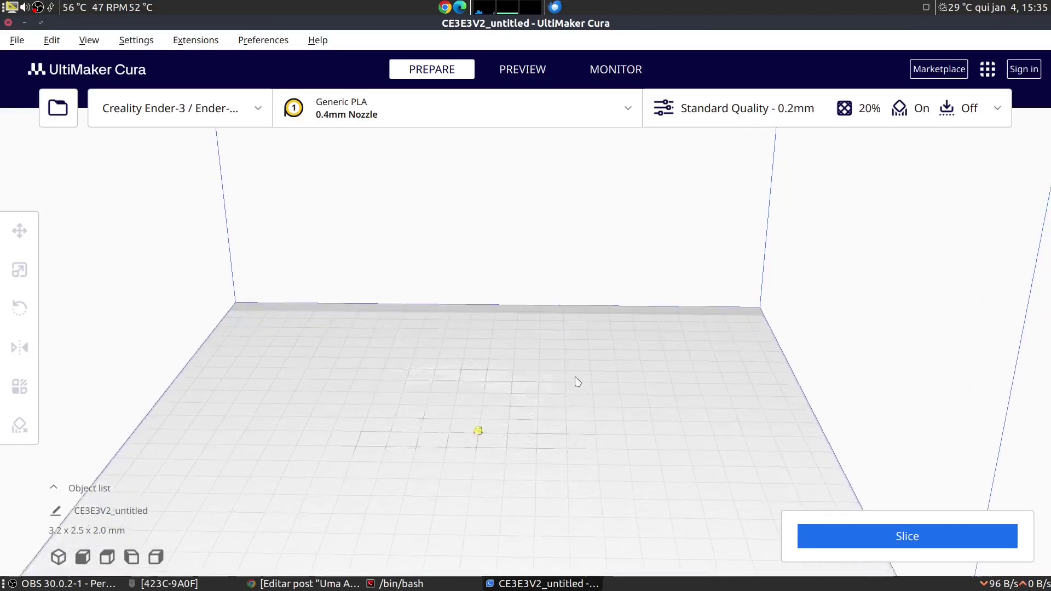
pyautogui.scroll(5, 496, 493)
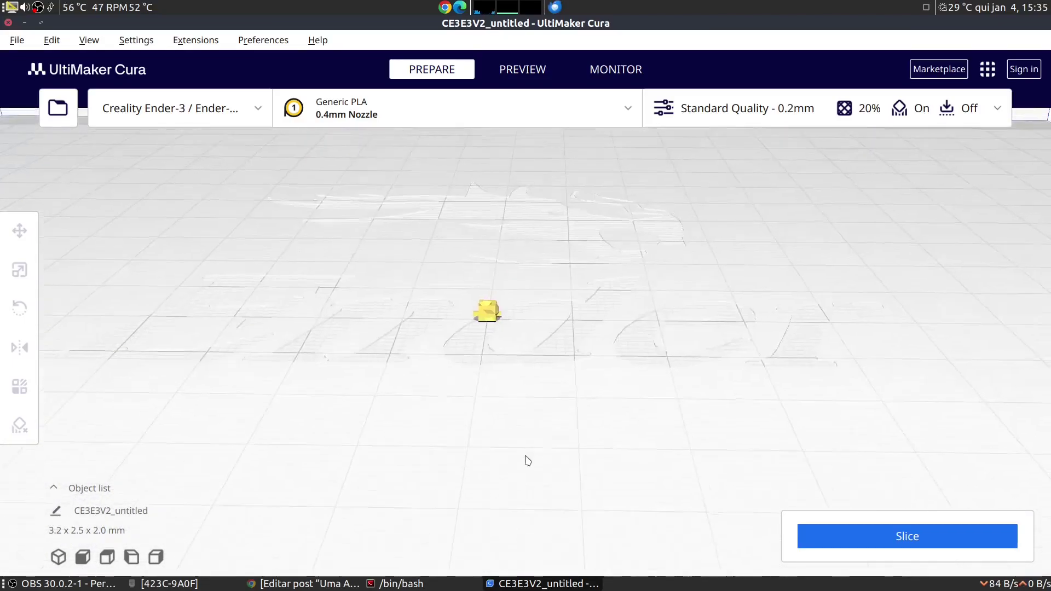
pyautogui.scroll(6, 519, 464)
pyautogui.click(385, 465)
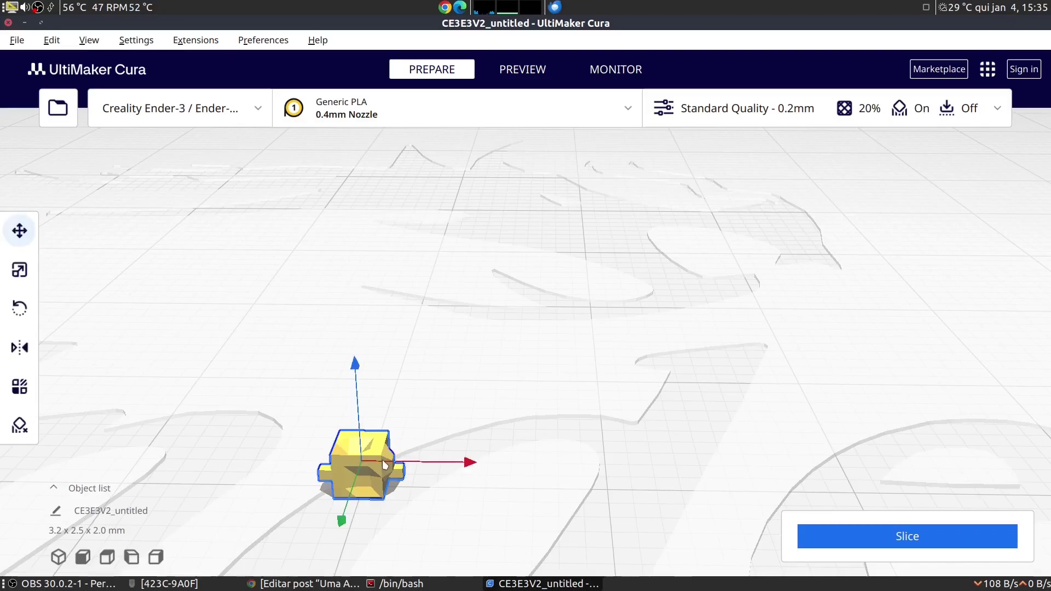
pyautogui.scroll(-10, 383, 459)
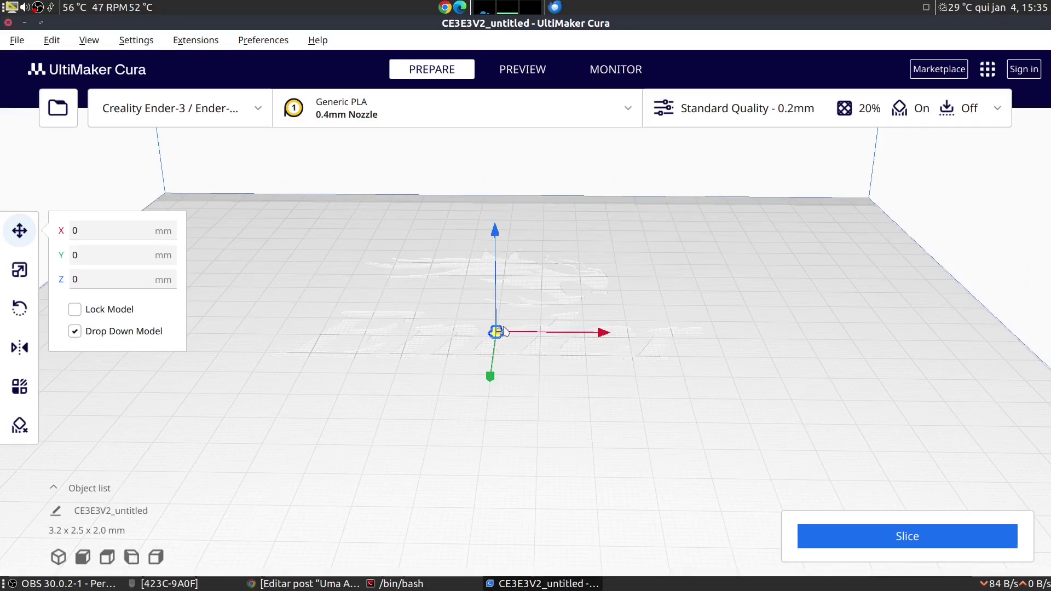
pyautogui.click(19, 270)
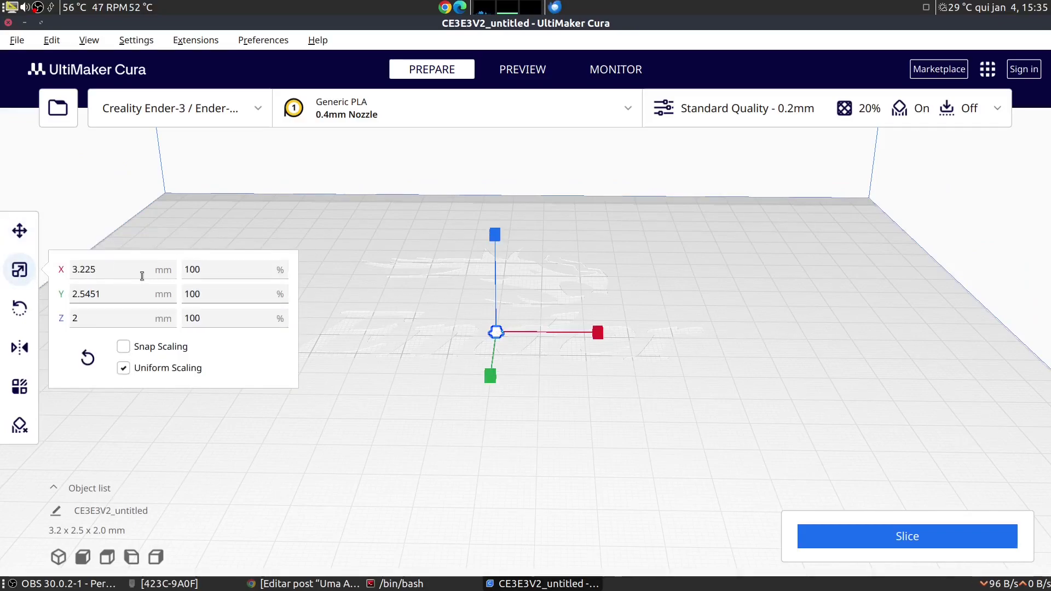
pyautogui.click(202, 269)
pyautogui.write('0')
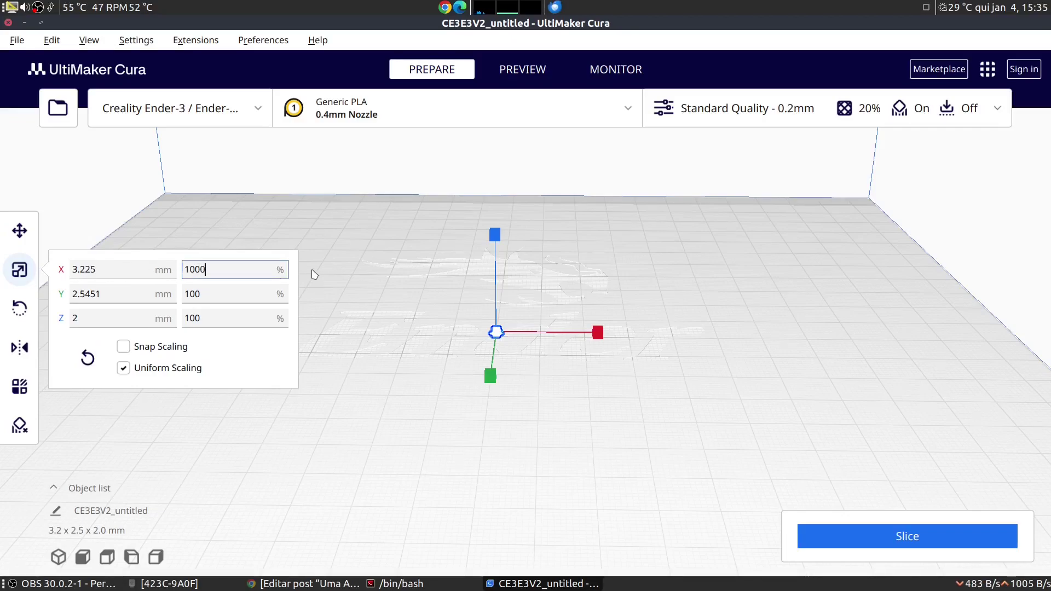
pyautogui.press('Return')
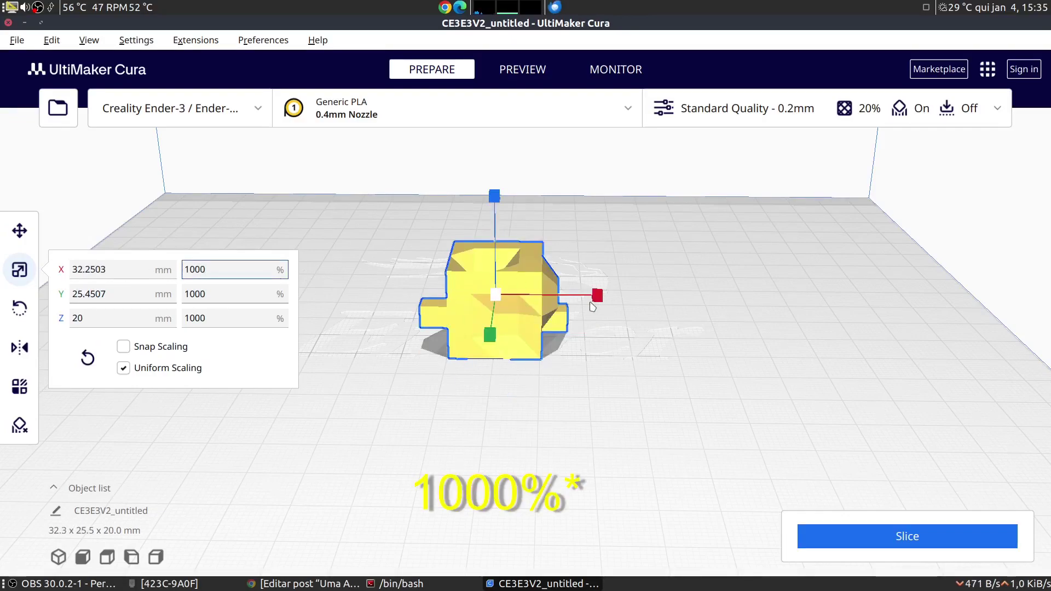
# Resize the model uniformly with its scale handles to about 1242%, roughly 40 x 32 x 25 mm
pyautogui.scroll(10, 580, 312)
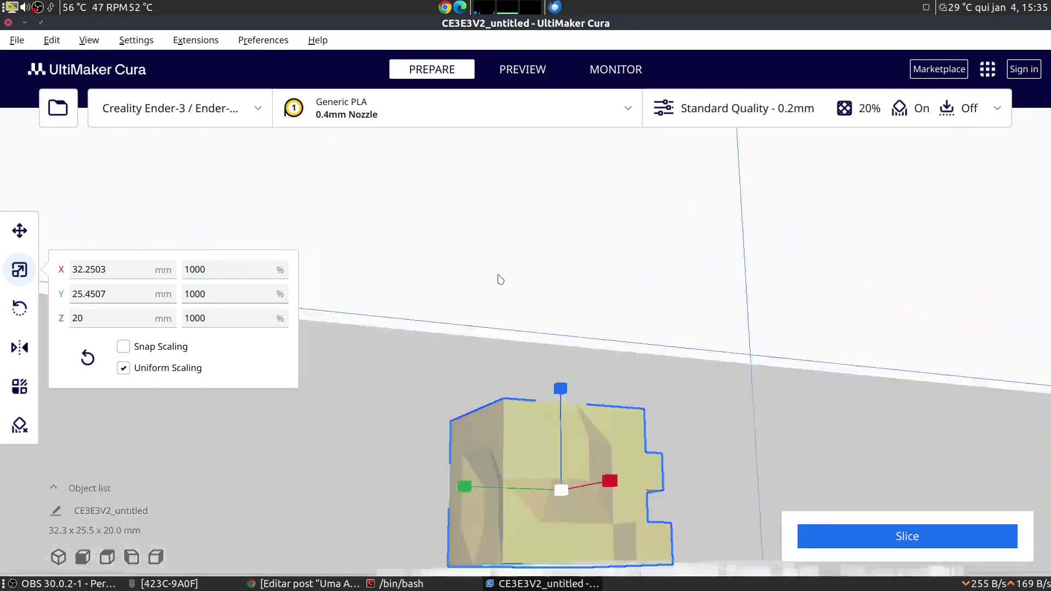
pyautogui.moveTo(501, 279); pyautogui.dragTo(413, 446, button='right')
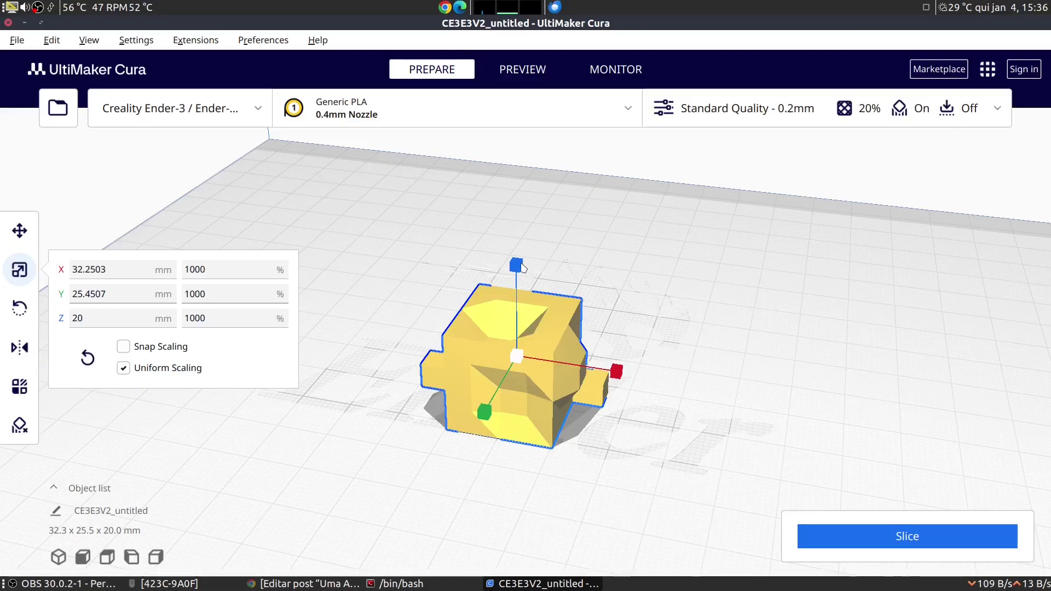
pyautogui.moveTo(518, 265); pyautogui.dragTo(517, 127)
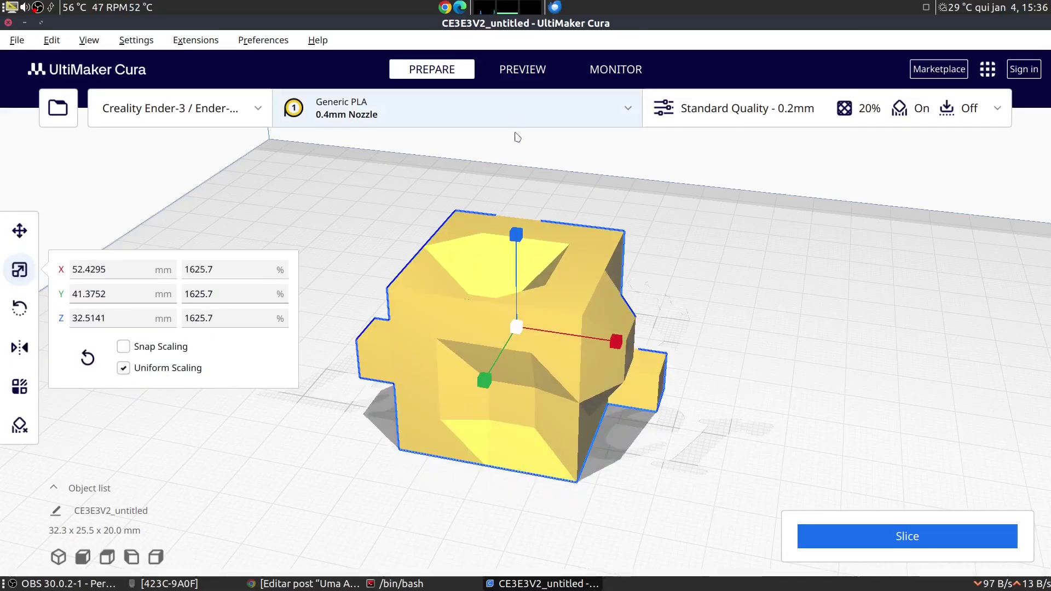
pyautogui.moveTo(518, 239); pyautogui.dragTo(486, 316)
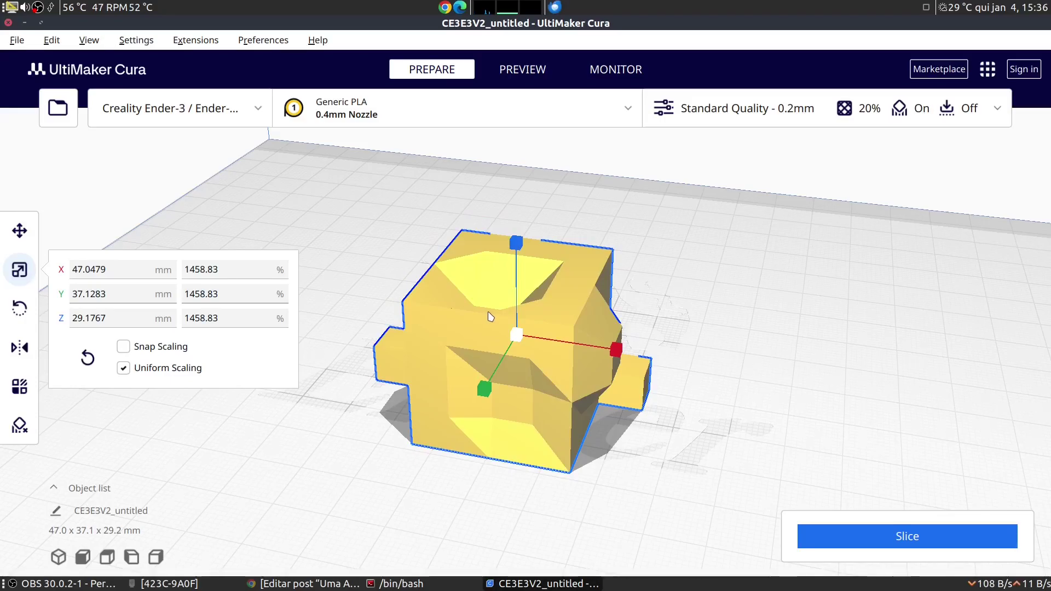
pyautogui.hotkey('ctrl', 'z')
pyautogui.moveTo(591, 351); pyautogui.dragTo(625, 313, button='right')
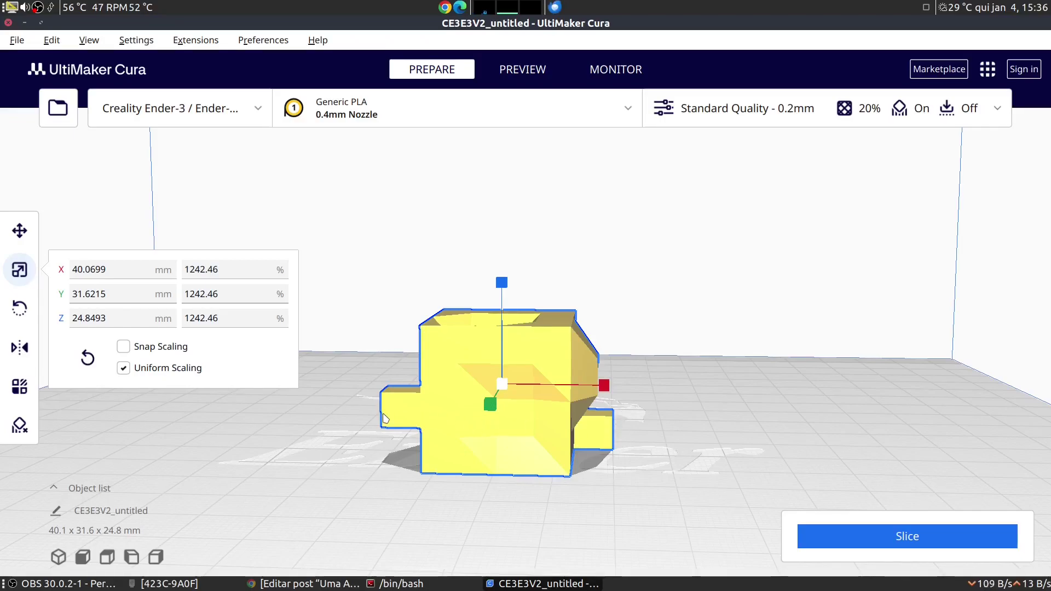
# Examine the model from several sides and from below, checking the overhanging side blocks, and switch to the Move tool
pyautogui.moveTo(572, 407); pyautogui.dragTo(507, 436, button='right')
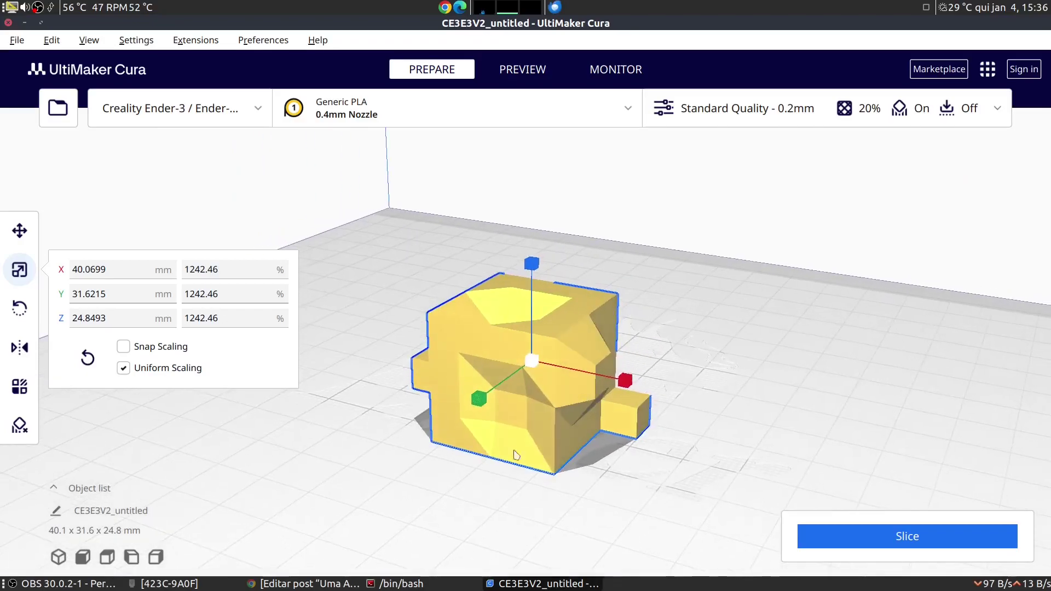
pyautogui.moveTo(597, 420); pyautogui.dragTo(511, 429, button='right')
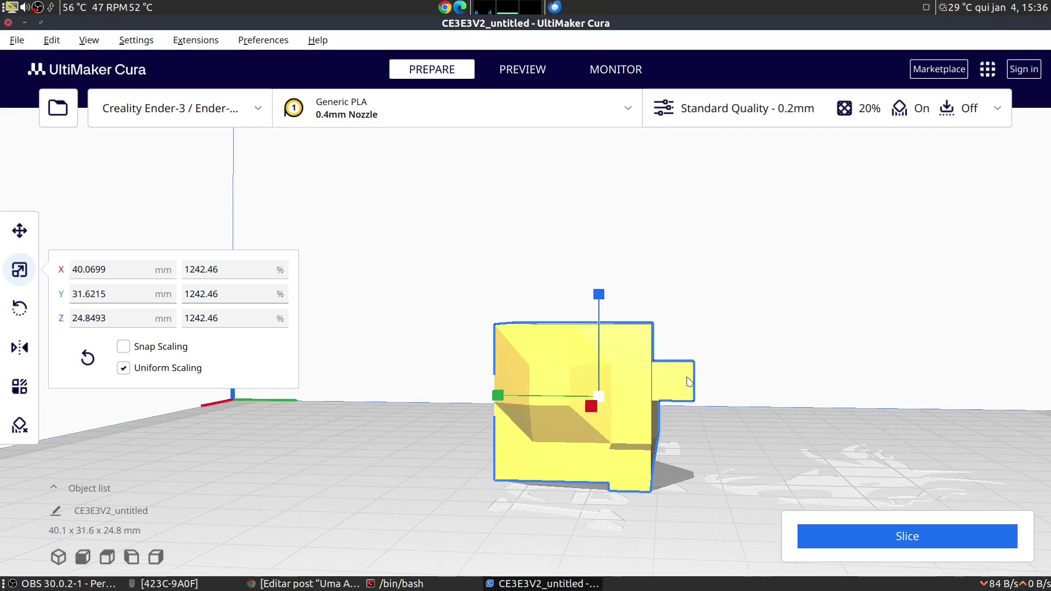
pyautogui.moveTo(569, 356); pyautogui.dragTo(586, 418, button='right')
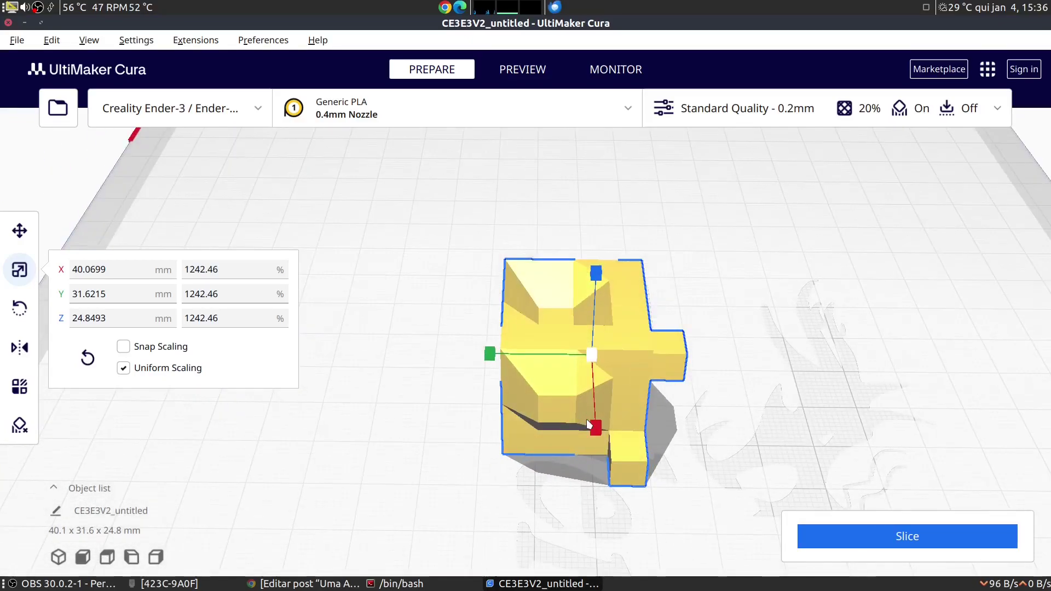
pyautogui.moveTo(685, 362); pyautogui.dragTo(507, 367, button='right')
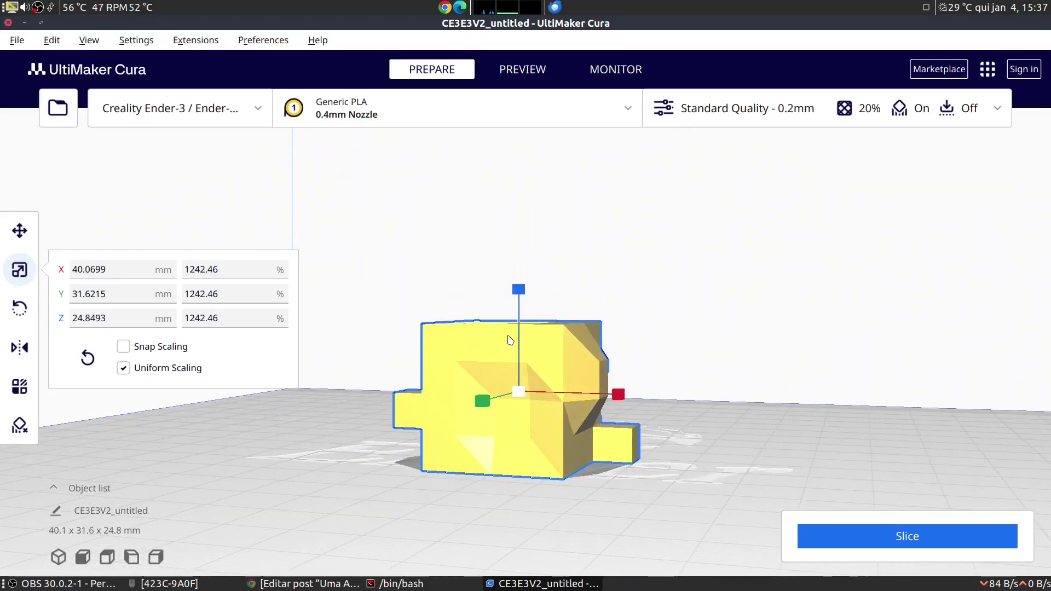
pyautogui.moveTo(508, 322); pyautogui.dragTo(557, 340, button='right')
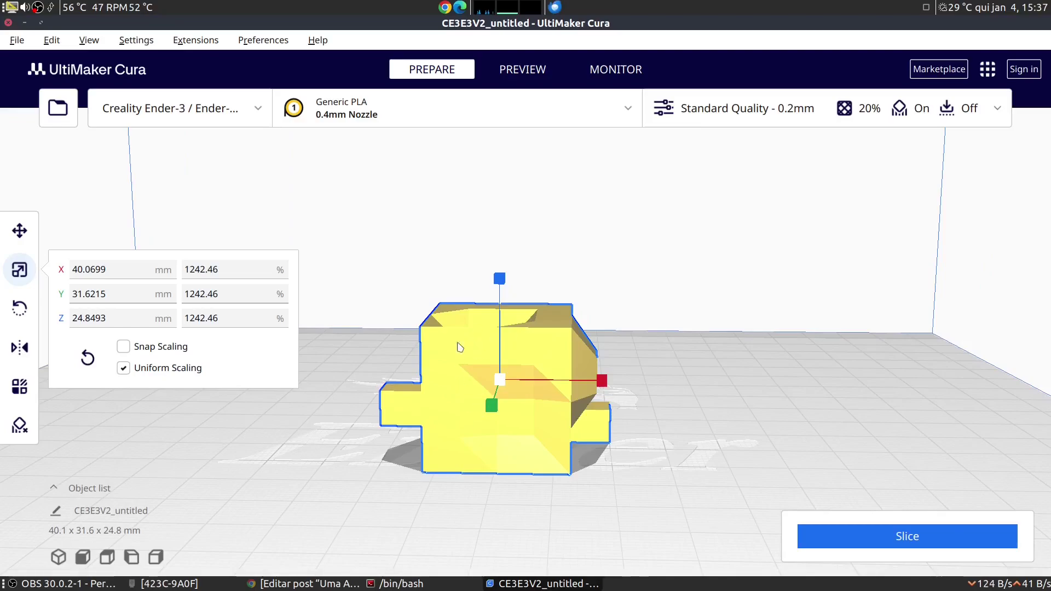
pyautogui.moveTo(502, 408); pyautogui.dragTo(520, 455, button='right')
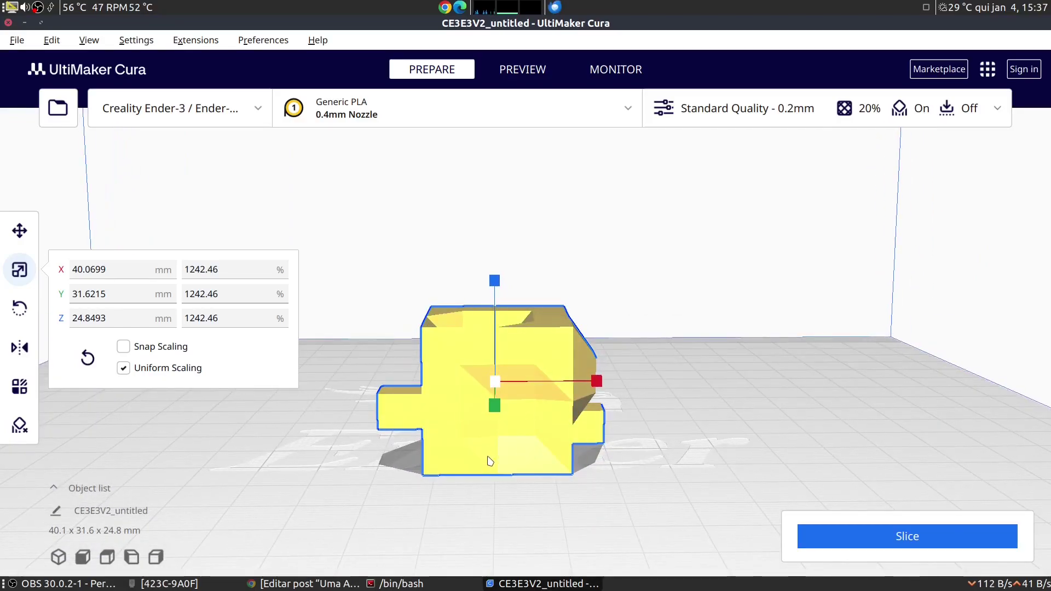
pyautogui.moveTo(577, 424); pyautogui.dragTo(551, 286, button='right')
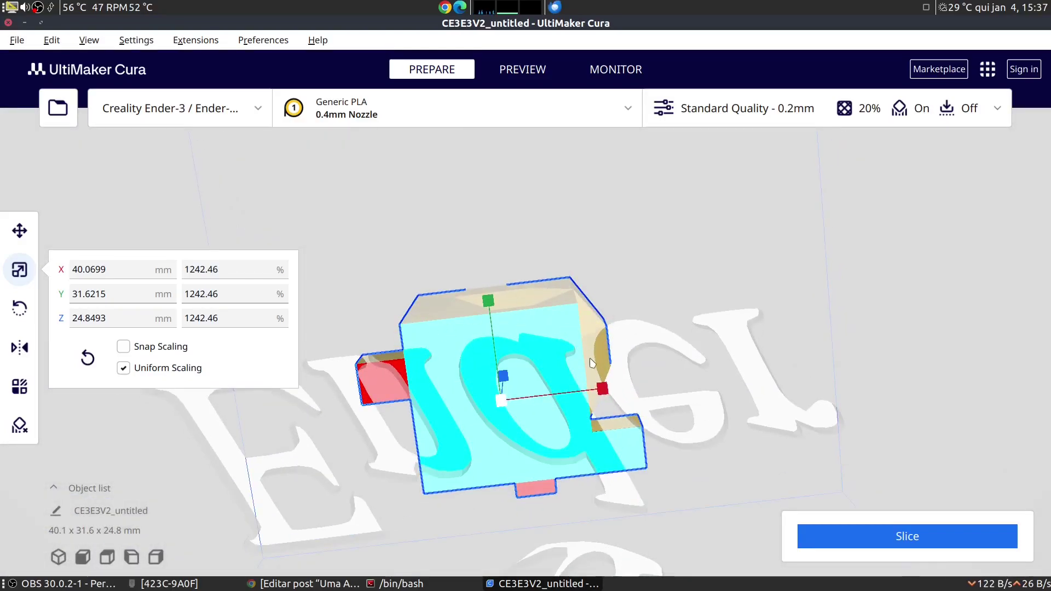
pyautogui.moveTo(635, 461); pyautogui.dragTo(578, 490, button='right')
pyautogui.moveTo(549, 444); pyautogui.dragTo(556, 402, button='right')
pyautogui.moveTo(366, 413); pyautogui.dragTo(392, 373, button='right')
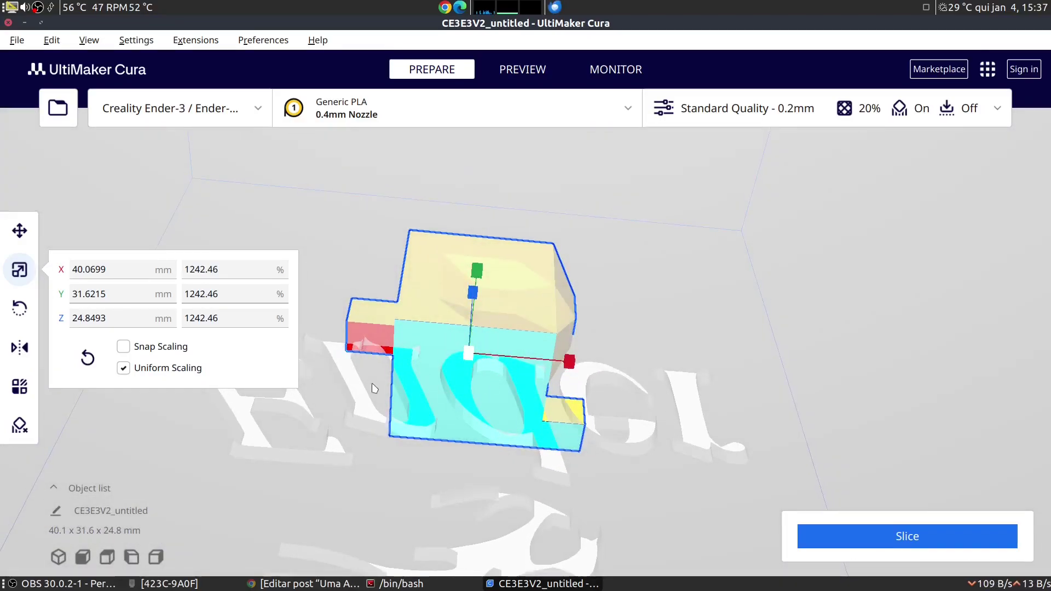
pyautogui.moveTo(469, 325); pyautogui.dragTo(408, 388, button='right')
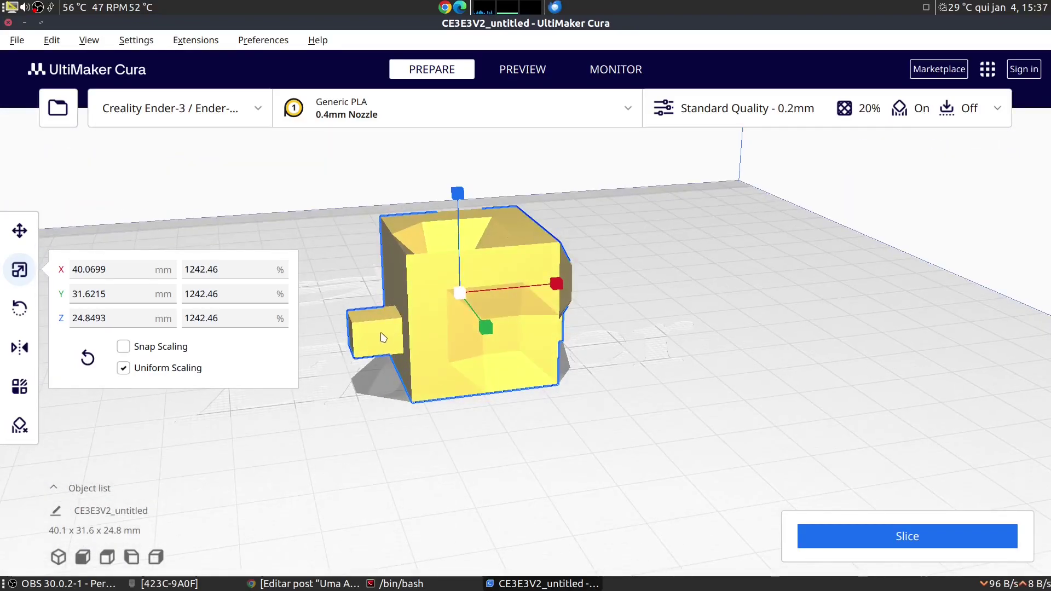
pyautogui.moveTo(556, 357); pyautogui.dragTo(532, 354, button='right')
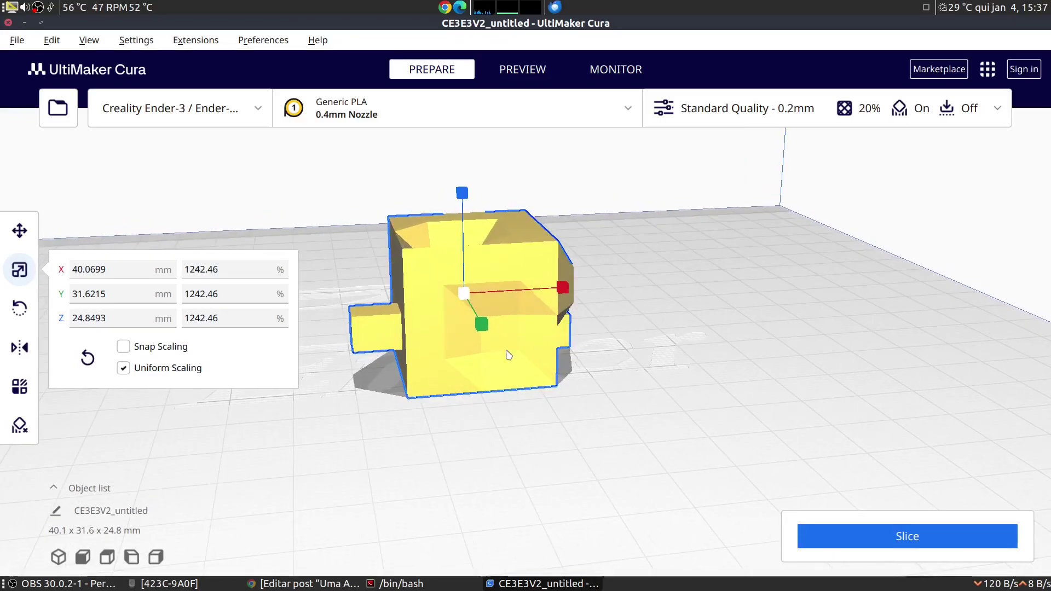
pyautogui.press('t')
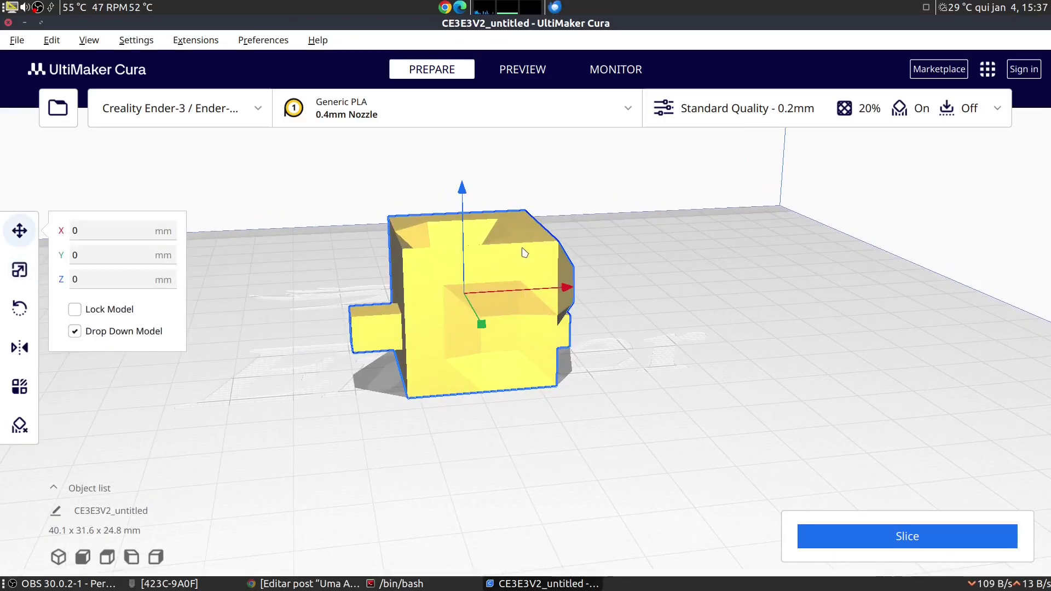
pyautogui.moveTo(522, 270); pyautogui.dragTo(693, 263, button='right')
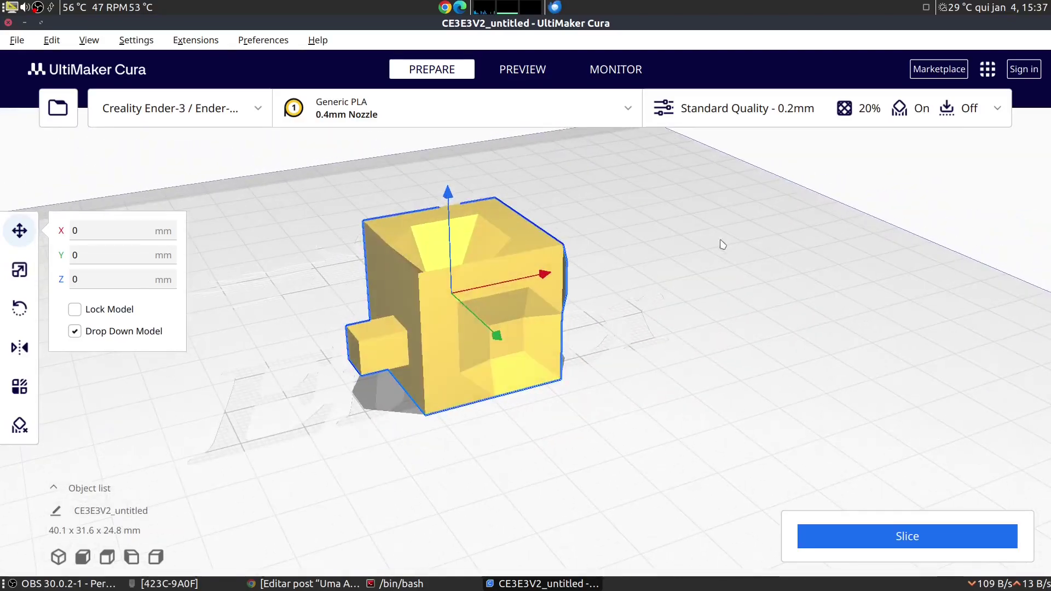
pyautogui.scroll(-3, 537, 253)
pyautogui.scroll(5, 504, 292)
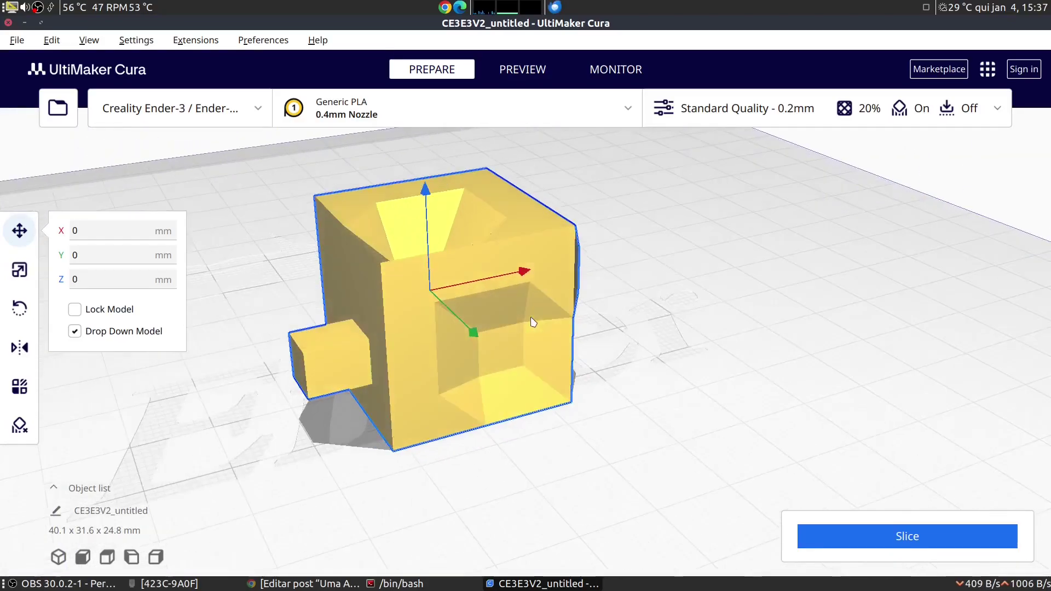
# Review the infill and support print settings, select the Tree support type, and switch adhesion on and back off
pyautogui.click(988, 110)
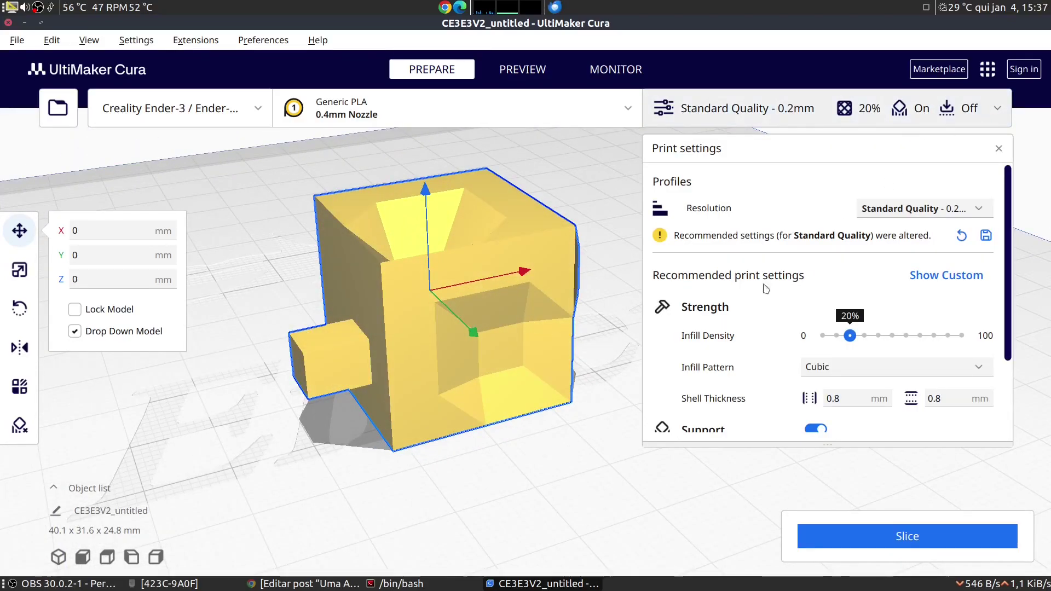
pyautogui.scroll(-3, 771, 285)
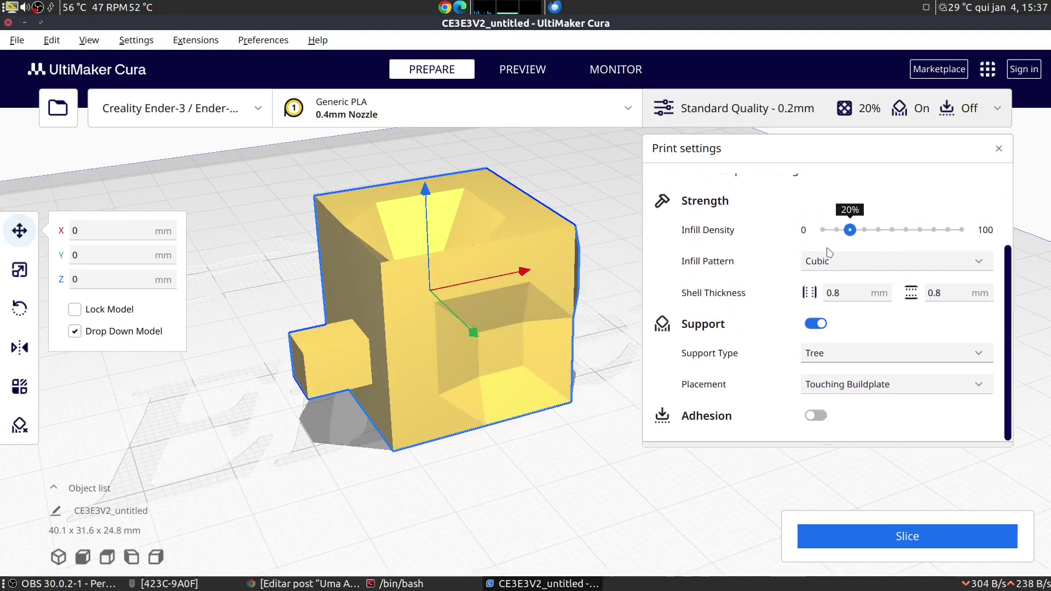
pyautogui.moveTo(832, 257)
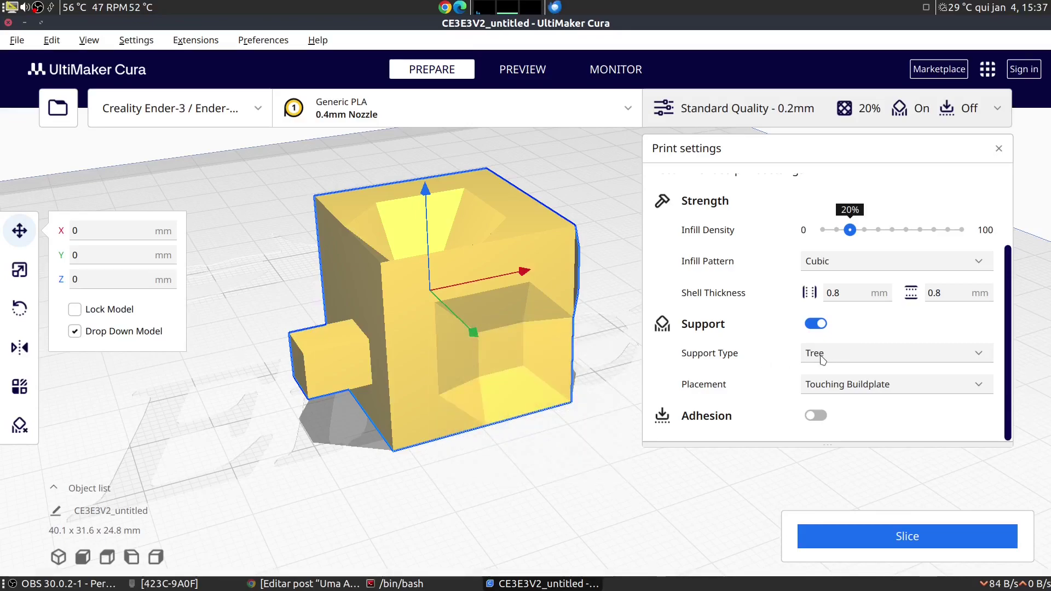
pyautogui.click(872, 355)
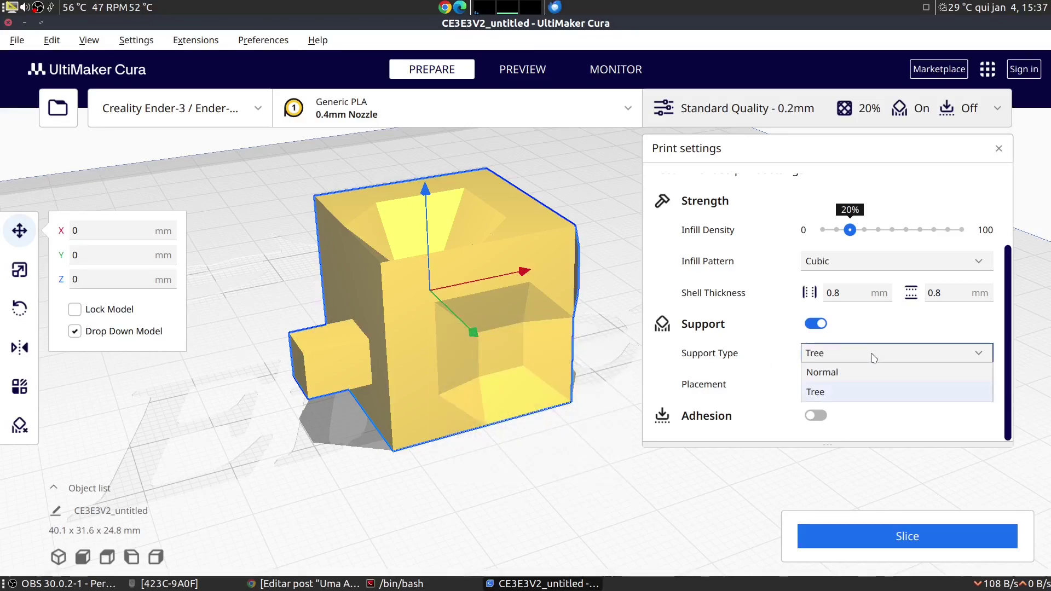
pyautogui.click(830, 394)
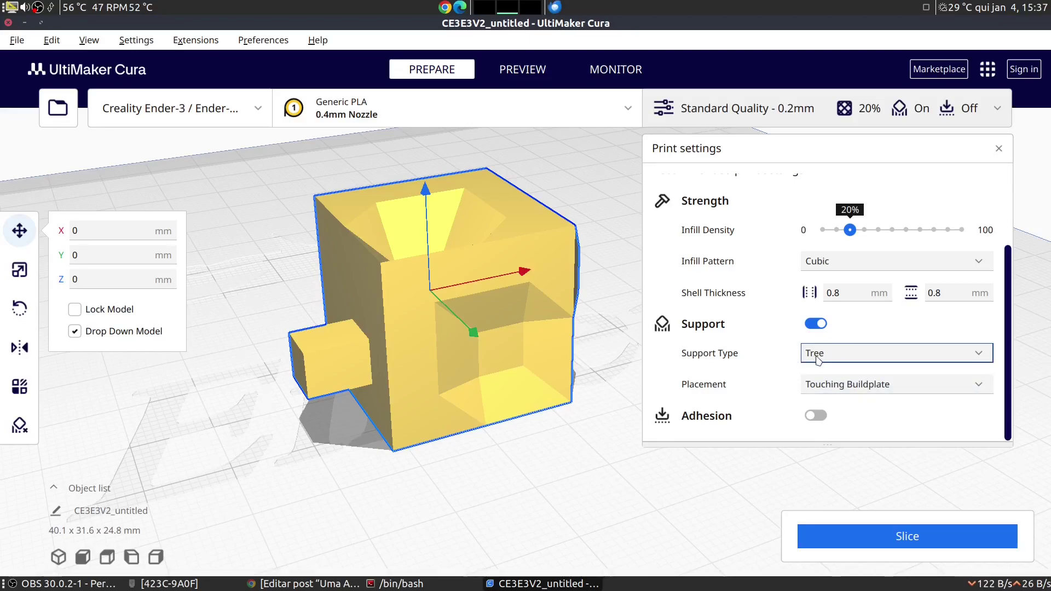
pyautogui.click(817, 416)
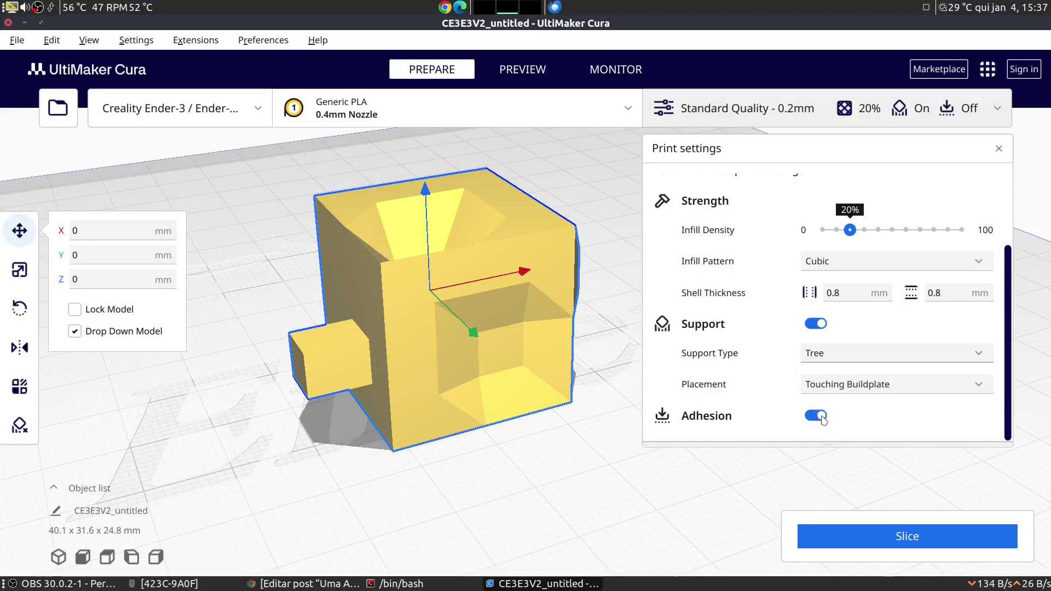
pyautogui.click(811, 419)
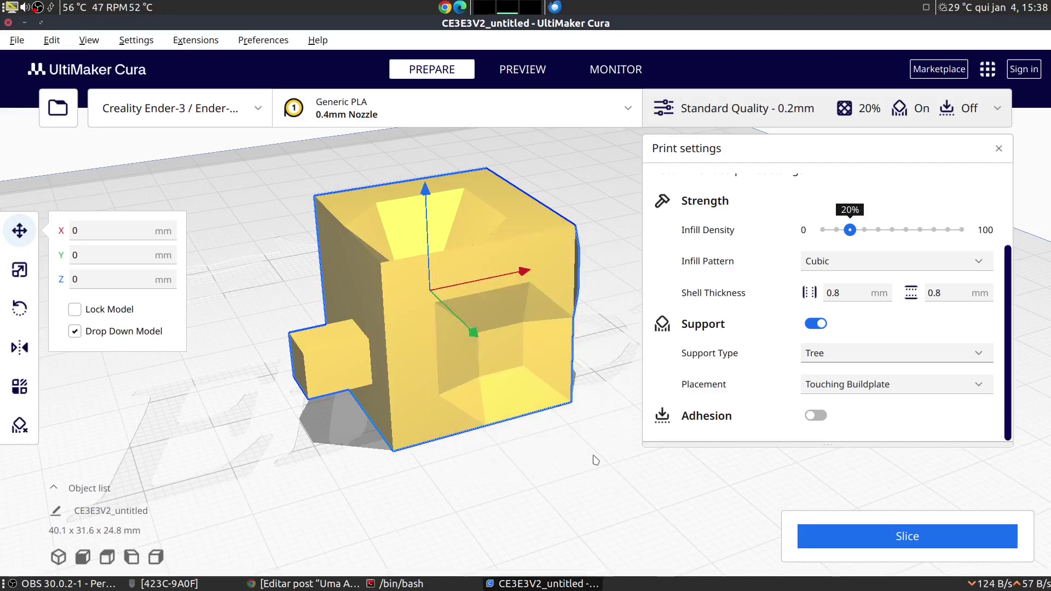
# Slice the model, close the print settings, and open the layer preview of the sliced result
pyautogui.click(900, 541)
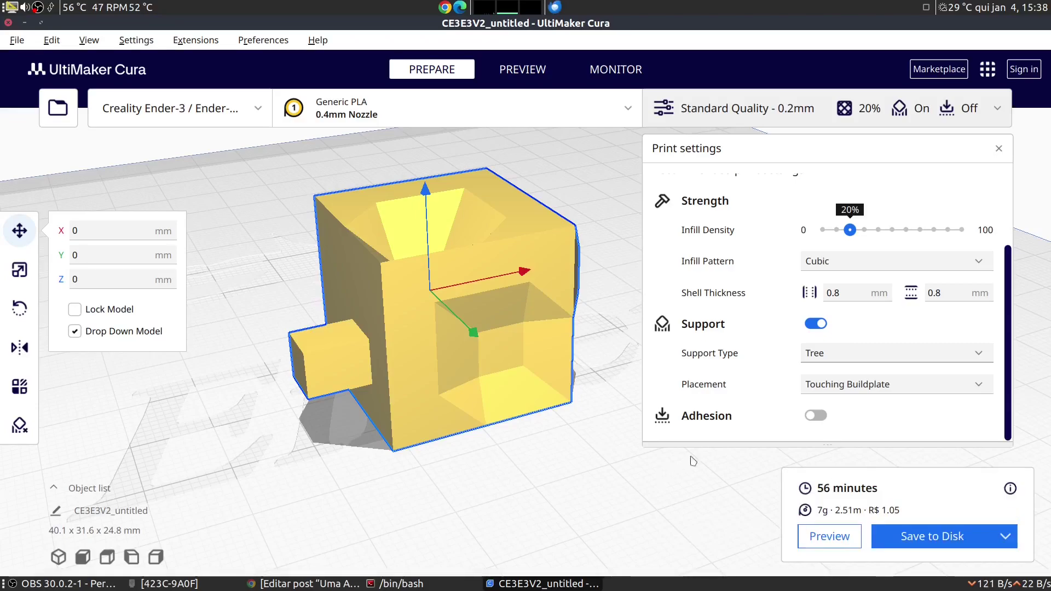
pyautogui.click(998, 149)
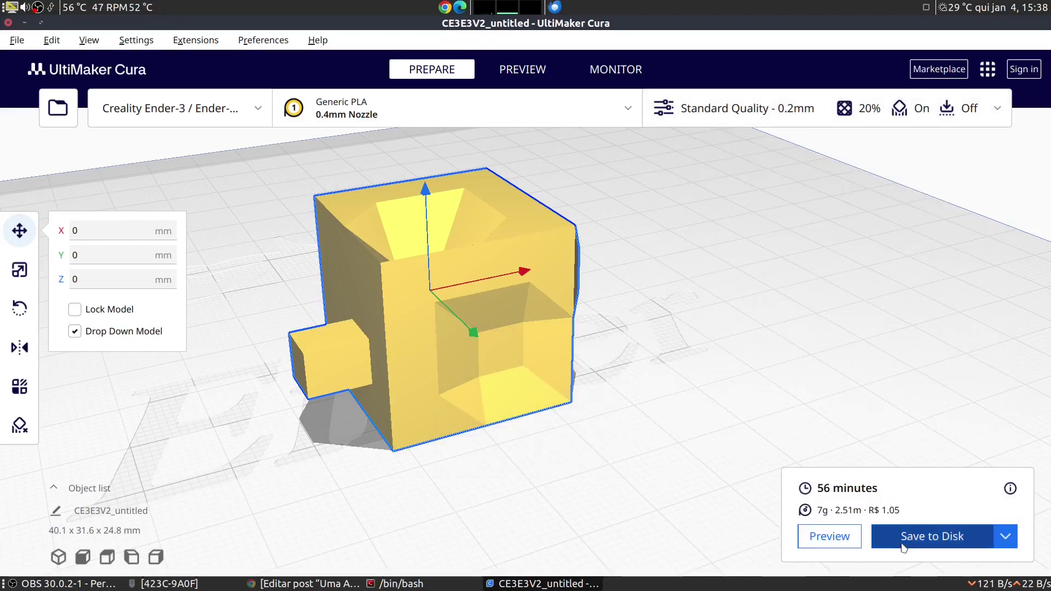
pyautogui.click(816, 542)
pyautogui.moveTo(789, 449); pyautogui.dragTo(644, 323, button='right')
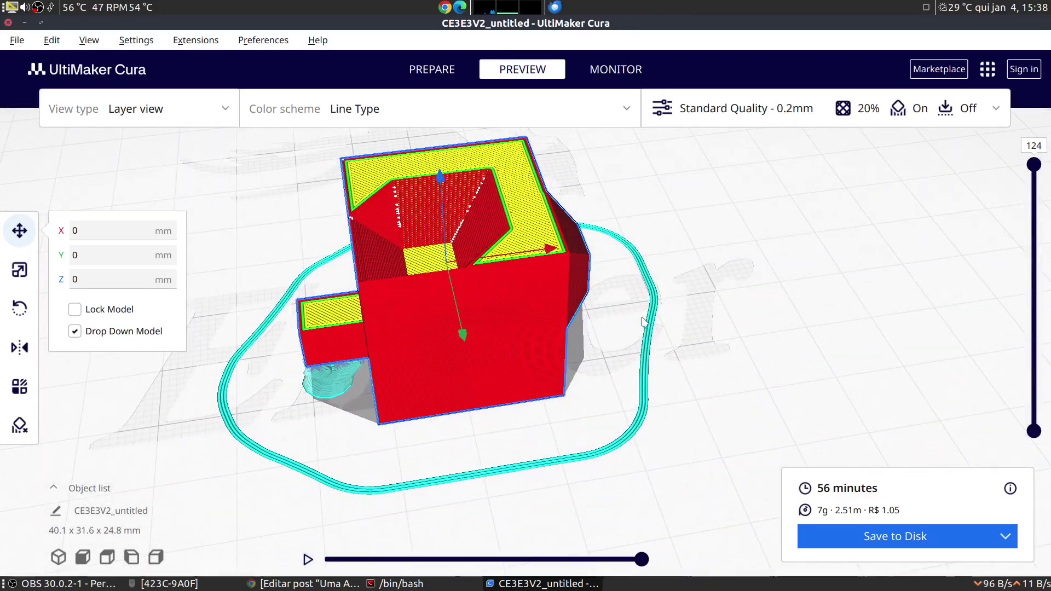
# Lower the layer preview to layer 1 and examine the first layer, the surrounding skirt and the round support bases
pyautogui.moveTo(643, 561)
pyautogui.mouseDown()
pyautogui.moveTo(308, 559)
pyautogui.moveTo(649, 559)
pyautogui.mouseUp()
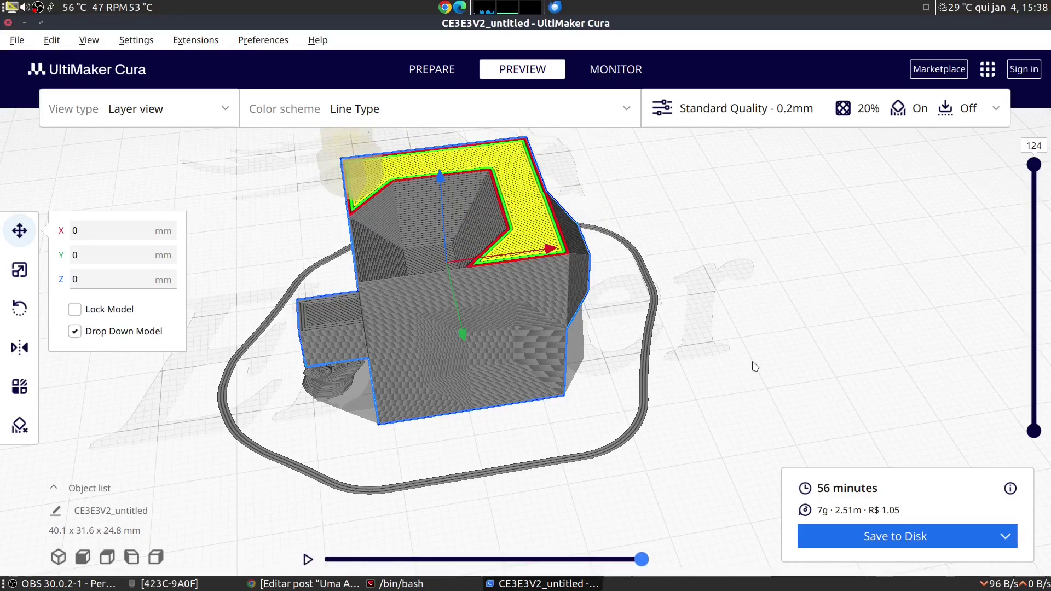
pyautogui.moveTo(746, 364); pyautogui.dragTo(708, 312, button='right')
pyautogui.click(706, 353)
pyautogui.moveTo(1028, 163); pyautogui.dragTo(1006, 433)
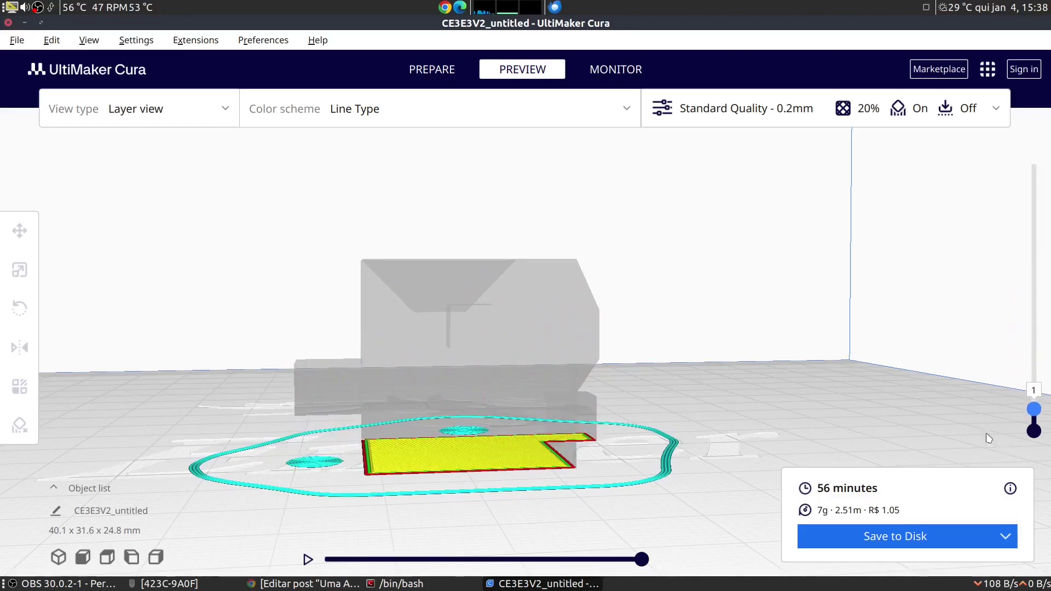
pyautogui.moveTo(635, 357); pyautogui.dragTo(588, 415, button='right')
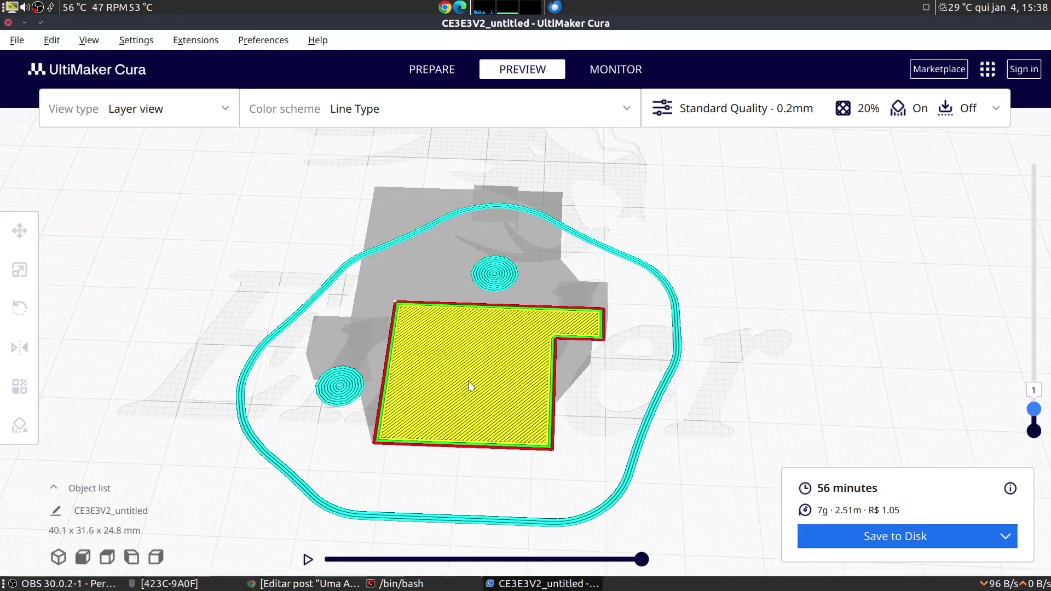
pyautogui.moveTo(486, 412); pyautogui.dragTo(368, 446, button='right')
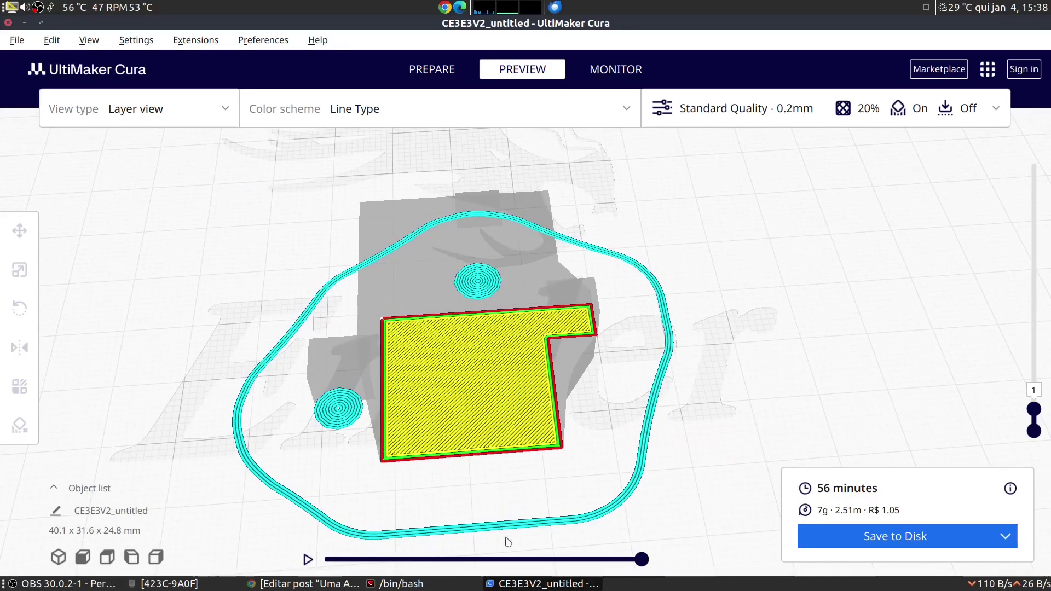
pyautogui.moveTo(289, 472)
pyautogui.mouseDown(button='middle')
pyautogui.moveTo(429, 465)
pyautogui.moveTo(307, 463)
pyautogui.mouseUp(button='middle')
pyautogui.scroll(-10, 507, 387)
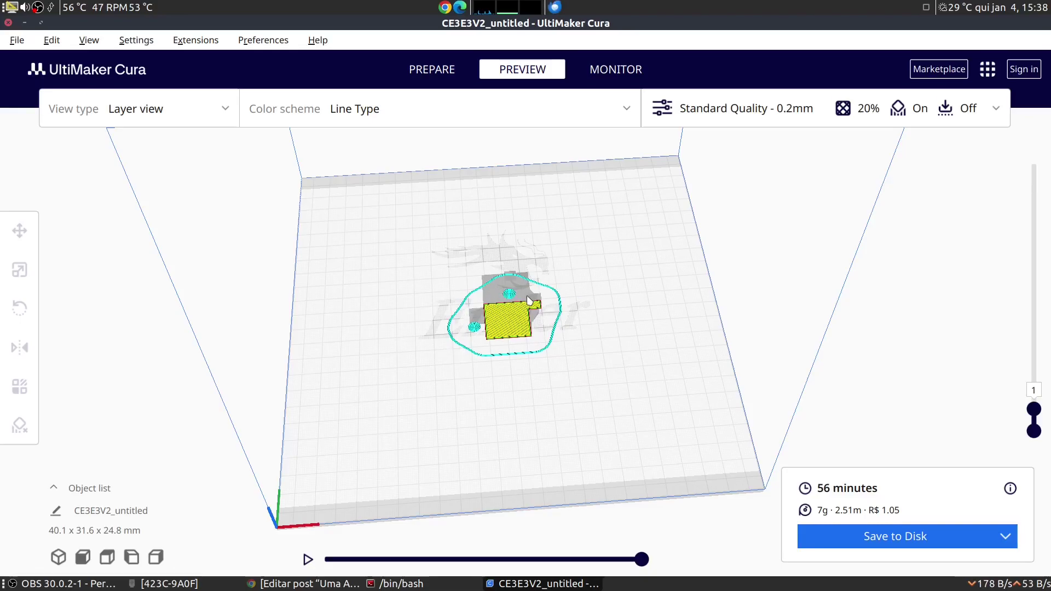
pyautogui.scroll(5, 528, 301)
pyautogui.moveTo(529, 300); pyautogui.dragTo(435, 369, button='right')
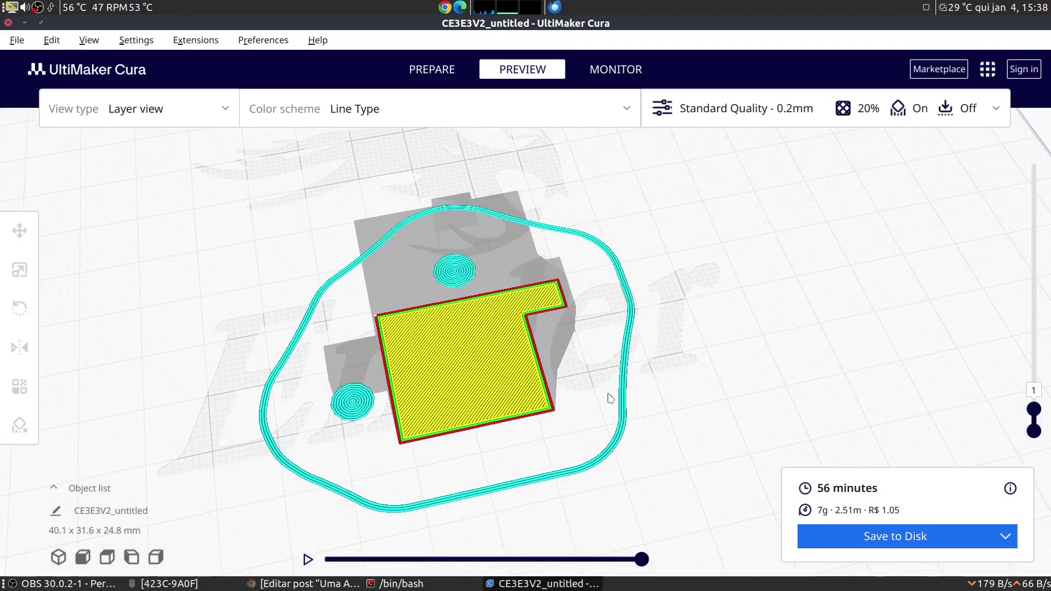
pyautogui.moveTo(602, 348); pyautogui.dragTo(597, 449, button='right')
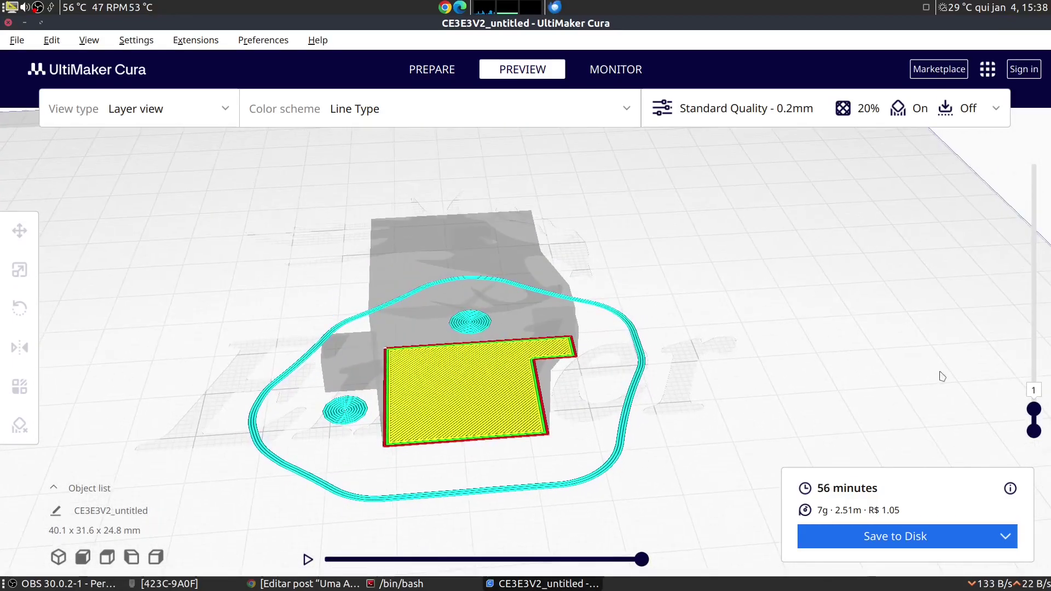
# Raise the layer preview to layer 10 and examine the infill pattern inside the model
pyautogui.moveTo(1034, 410)
pyautogui.mouseDown()
pyautogui.moveTo(1034, 383)
pyautogui.moveTo(1034, 392)
pyautogui.mouseUp()
pyautogui.scroll(2, 511, 385)
pyautogui.moveTo(510, 384); pyautogui.dragTo(664, 285, button='right')
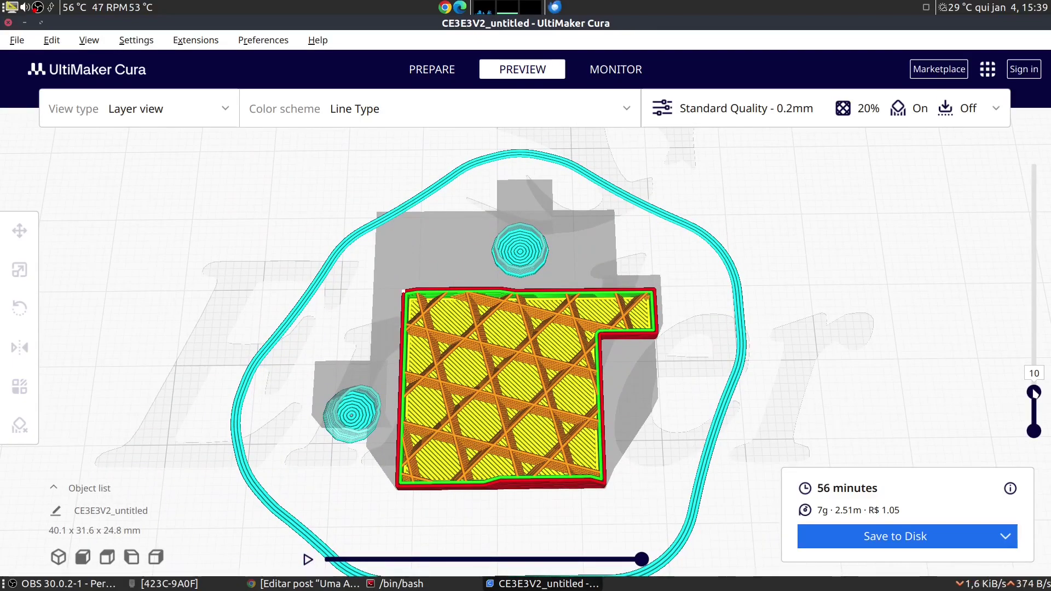
# Advance the layer preview one layer at a time up to layer 34, viewing the infill and side blocks
pyautogui.moveTo(990, 382); pyautogui.dragTo(597, 460, button='right')
pyautogui.press('Up')
pyautogui.press('Up')
pyautogui.press('Up')
pyautogui.press('Up')
pyautogui.press('Up')
pyautogui.press('Up')
pyautogui.press('Up')
pyautogui.press('Up')
pyautogui.press('Up')
pyautogui.press('Up')
pyautogui.press('Up')
pyautogui.press('Up')
pyautogui.press('Up')
pyautogui.press('Up')
pyautogui.press('Up')
pyautogui.press('Up')
pyautogui.press('Up')
pyautogui.press('Up')
pyautogui.press('Up')
pyautogui.press('Up')
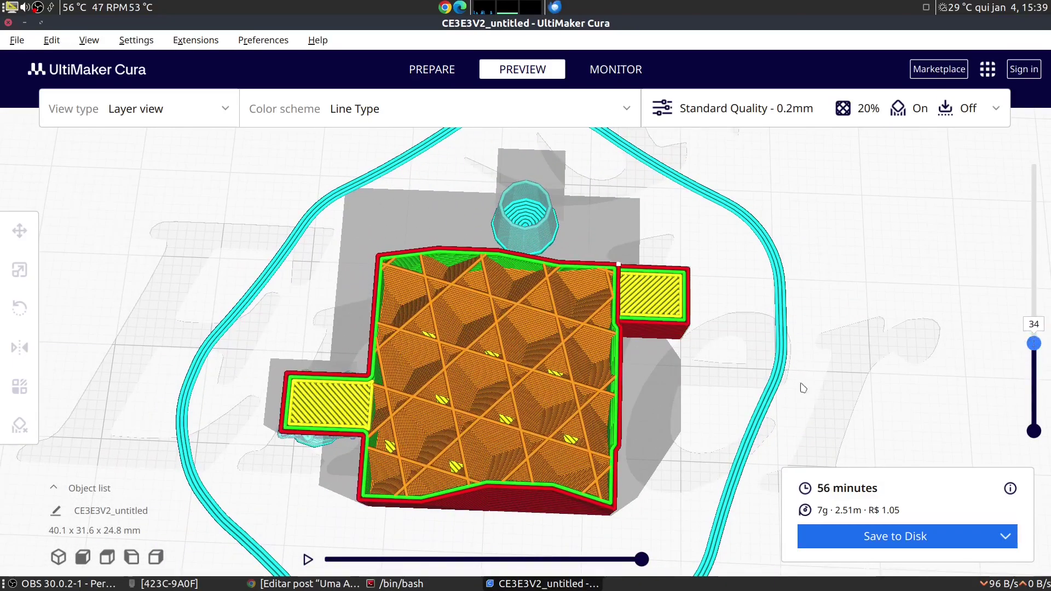
# Set the layer preview to layer 24 and then layer 65 to examine the tree supports beneath the overhanging blocks
pyautogui.moveTo(1034, 343); pyautogui.dragTo(1032, 368)
pyautogui.moveTo(619, 408); pyautogui.dragTo(651, 304, button='right')
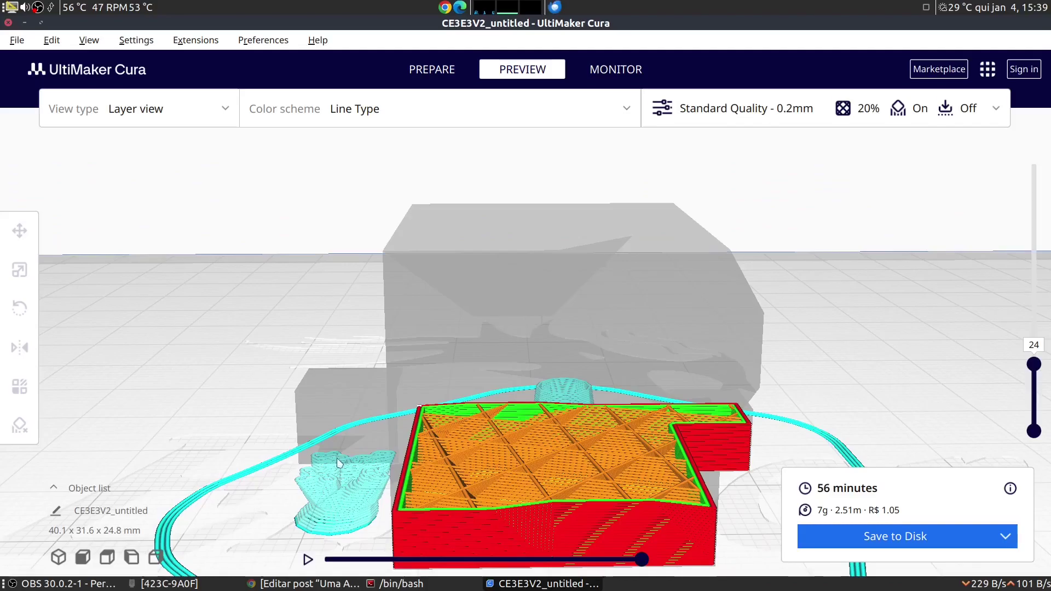
pyautogui.moveTo(770, 387); pyautogui.dragTo(1003, 322, button='right')
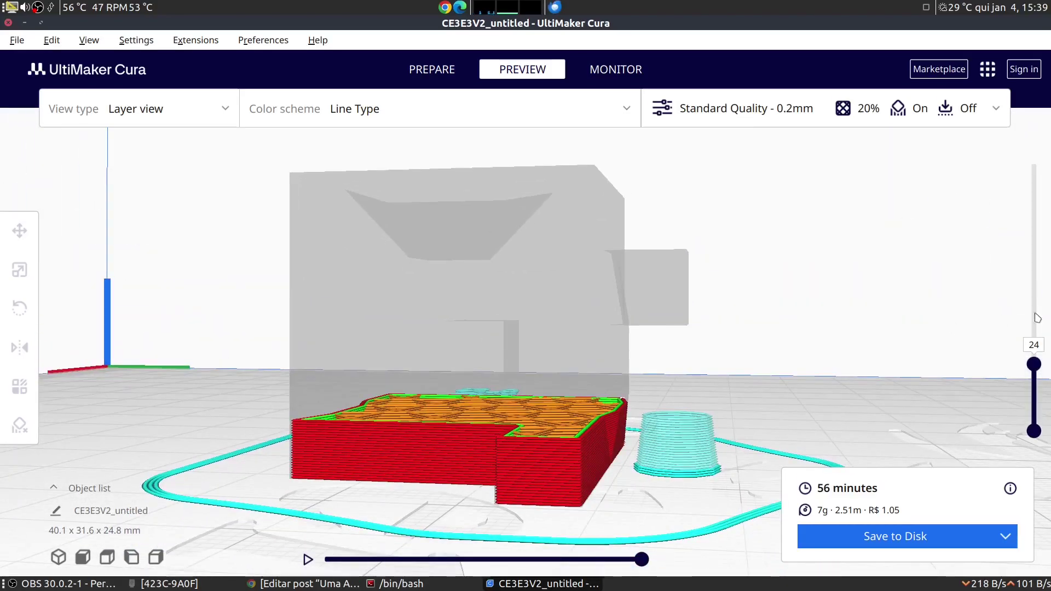
pyautogui.moveTo(1036, 367); pyautogui.dragTo(1032, 270)
pyautogui.moveTo(779, 282); pyautogui.dragTo(711, 344, button='right')
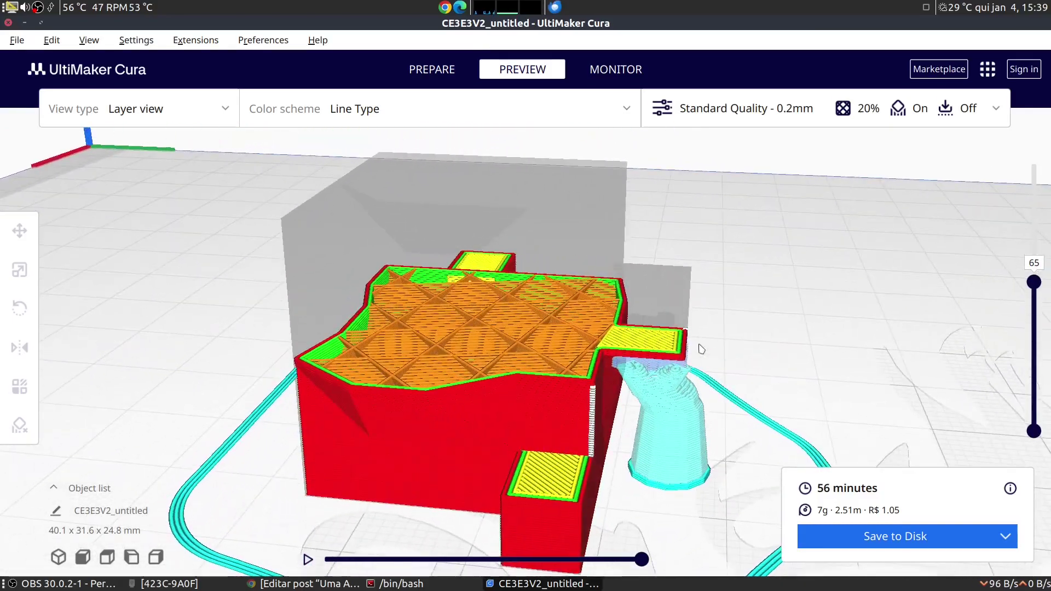
# Raise the layer preview to layer 124 and examine the complete print, its side blocks and the tree support from several angles
pyautogui.moveTo(1034, 283)
pyautogui.mouseDown()
pyautogui.moveTo(1034, 359)
pyautogui.moveTo(1033, 268)
pyautogui.mouseUp()
pyautogui.moveTo(527, 301); pyautogui.dragTo(512, 320, button='middle')
pyautogui.moveTo(513, 324); pyautogui.dragTo(591, 304, button='right')
pyautogui.moveTo(1038, 262); pyautogui.dragTo(1013, 151)
pyautogui.moveTo(755, 310); pyautogui.dragTo(752, 278, button='right')
pyautogui.moveTo(440, 316); pyautogui.dragTo(710, 176, button='right')
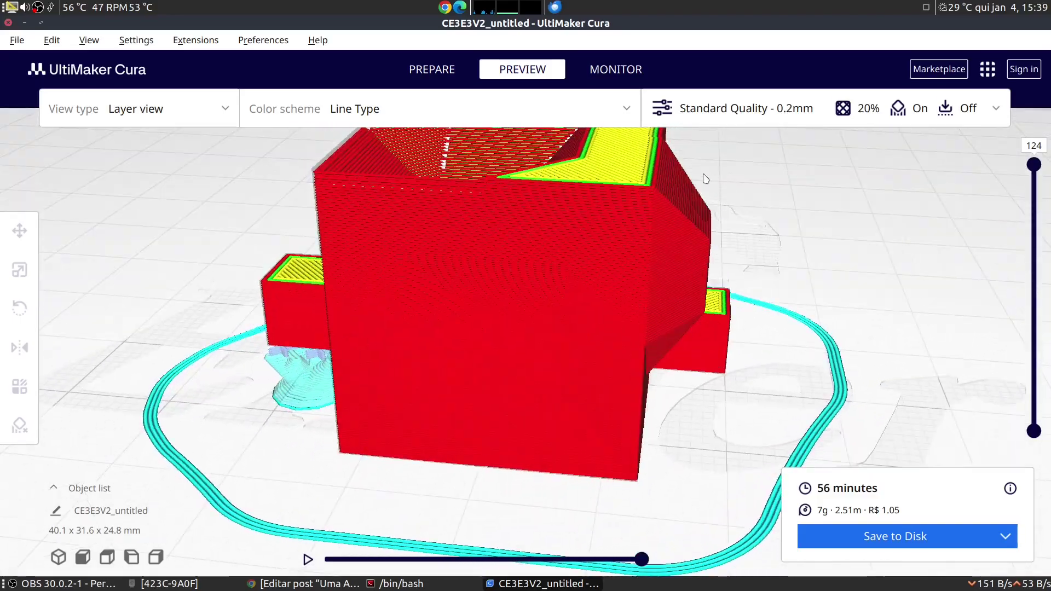
pyautogui.moveTo(715, 257); pyautogui.dragTo(591, 319, button='right')
pyautogui.scroll(-4, 589, 317)
pyautogui.moveTo(608, 430)
pyautogui.mouseDown(button='middle')
pyautogui.moveTo(611, 401)
pyautogui.moveTo(613, 419)
pyautogui.mouseUp(button='middle')
pyautogui.scroll(-4, 613, 405)
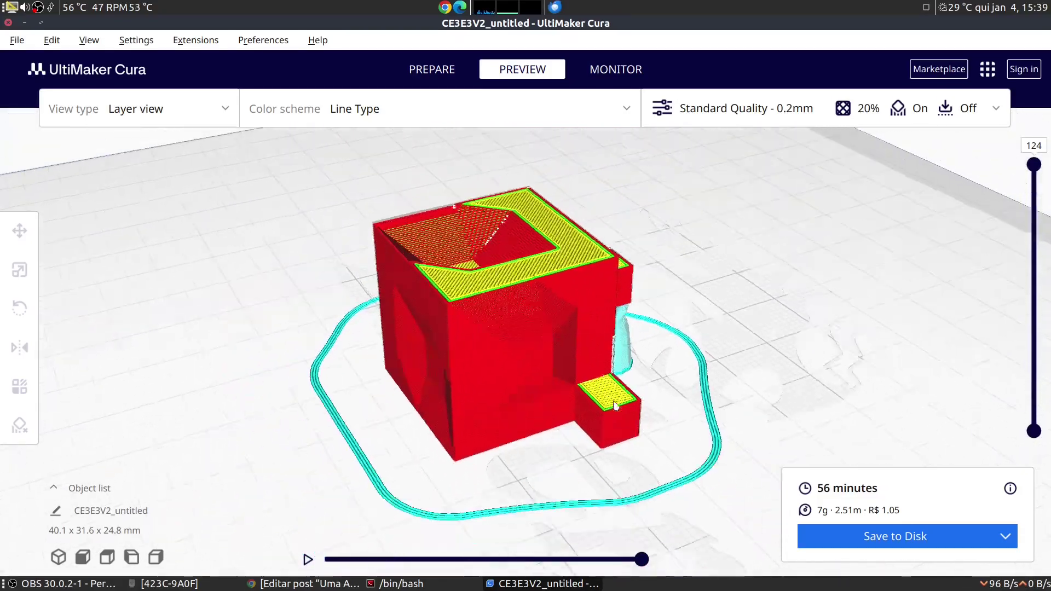
pyautogui.moveTo(578, 385); pyautogui.dragTo(554, 381, button='right')
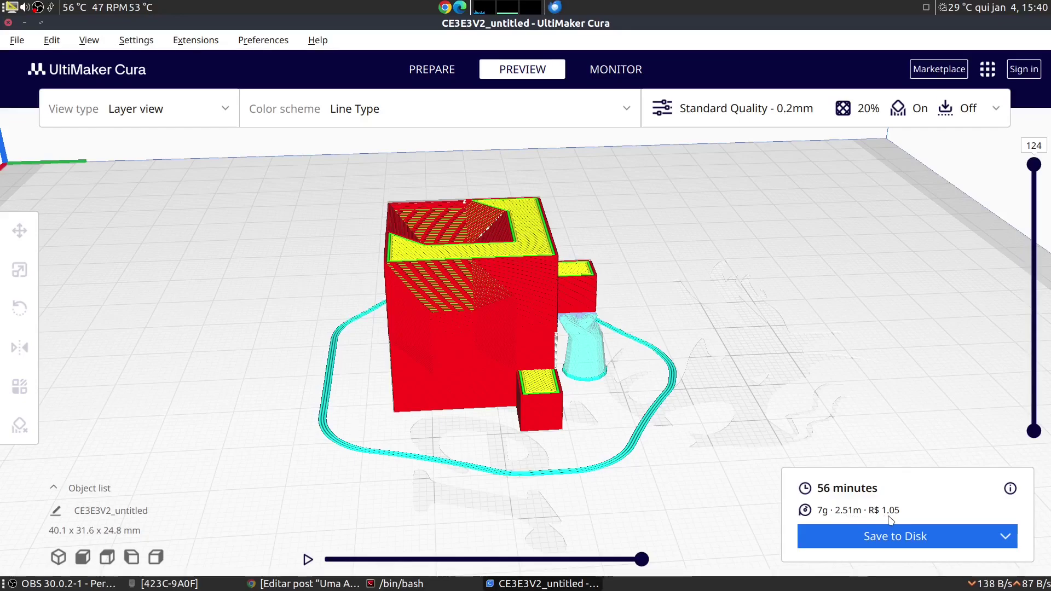
# Review the preferences and the Generic PLA material's density, diameter, filament cost and weight, and close them without changes
pyautogui.click(196, 40)
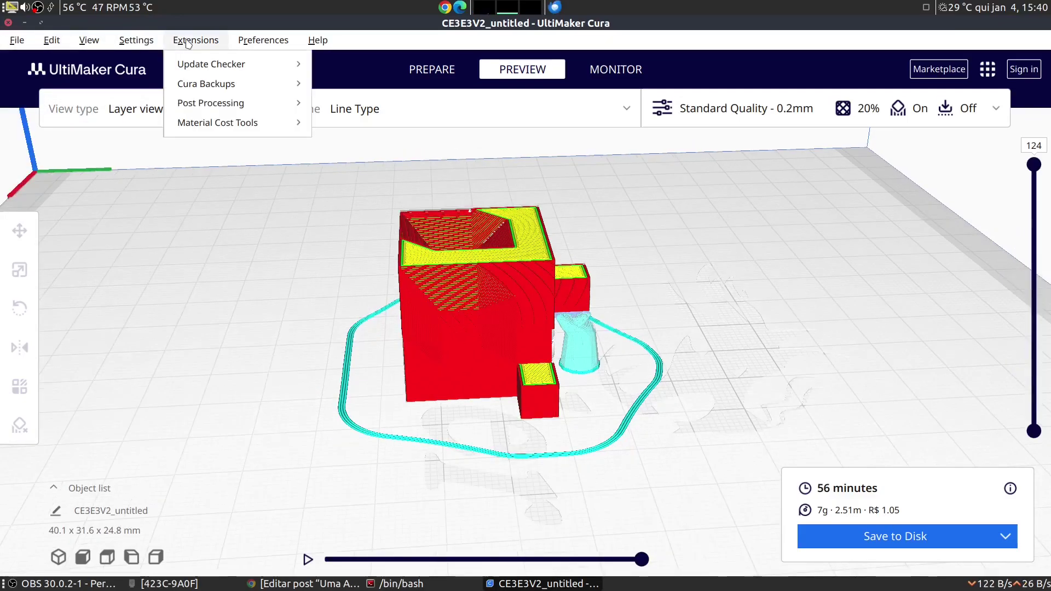
pyautogui.click(287, 72)
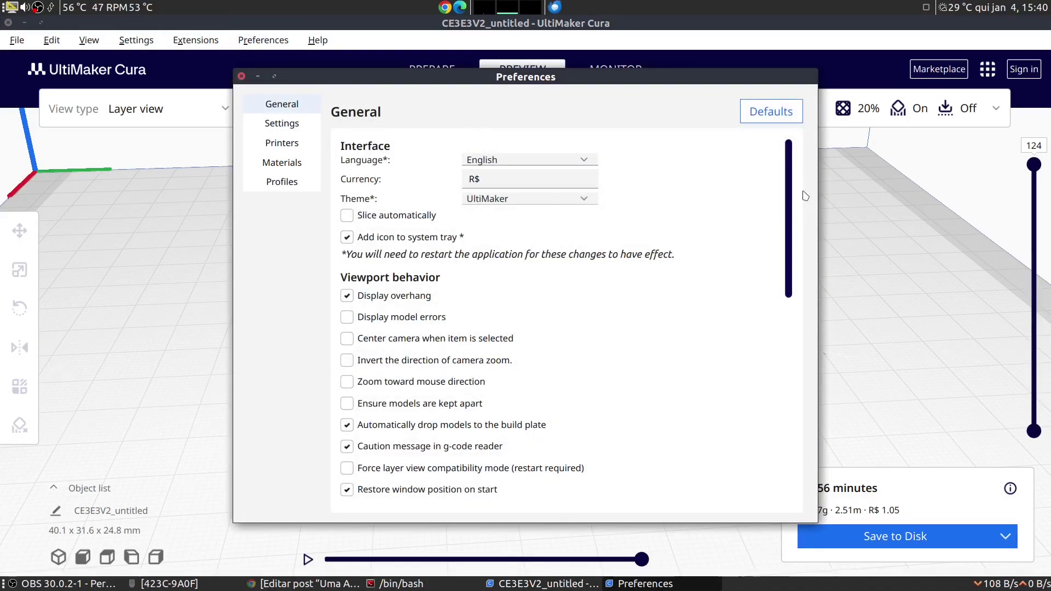
pyautogui.moveTo(789, 197); pyautogui.dragTo(772, 268)
pyautogui.click(284, 145)
pyautogui.click(280, 167)
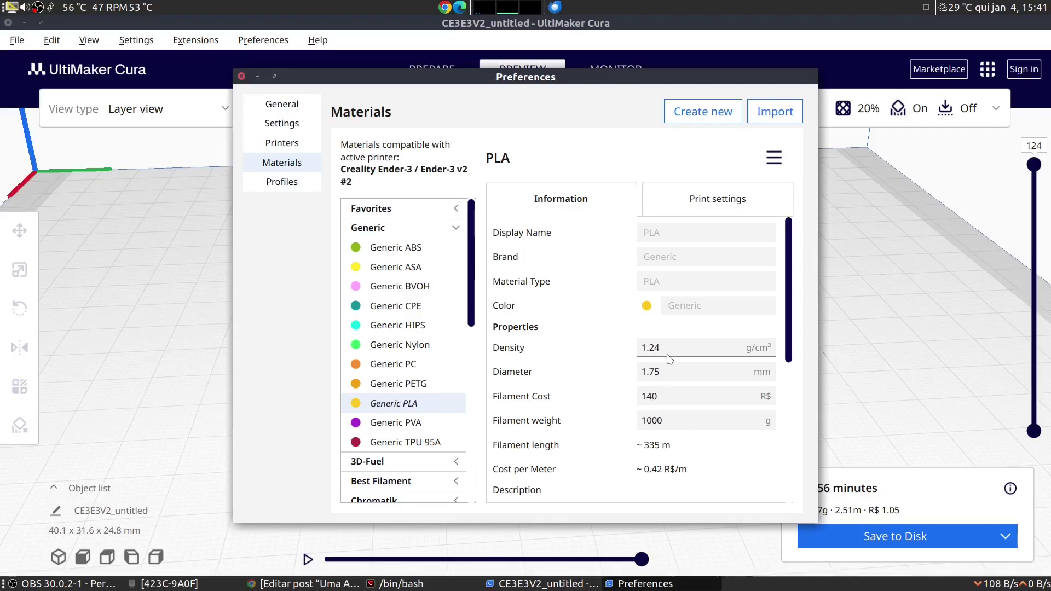
pyautogui.scroll(-5, 791, 263)
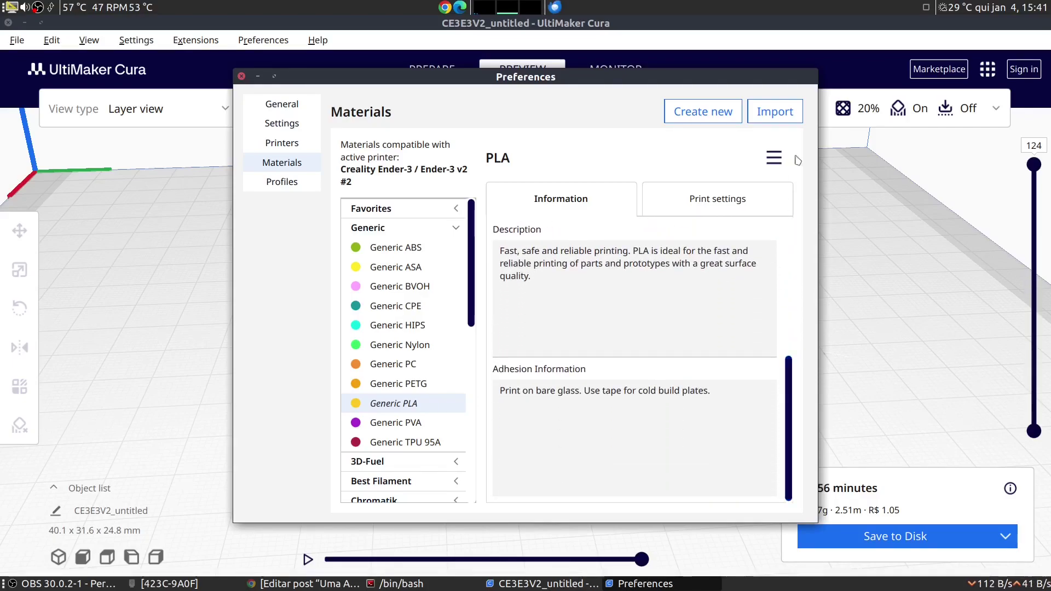
pyautogui.press('Escape')
# Examine the sliced model on the build plate from several angles, along with its print time, filament use and cost estimates
pyautogui.scroll(3, 524, 280)
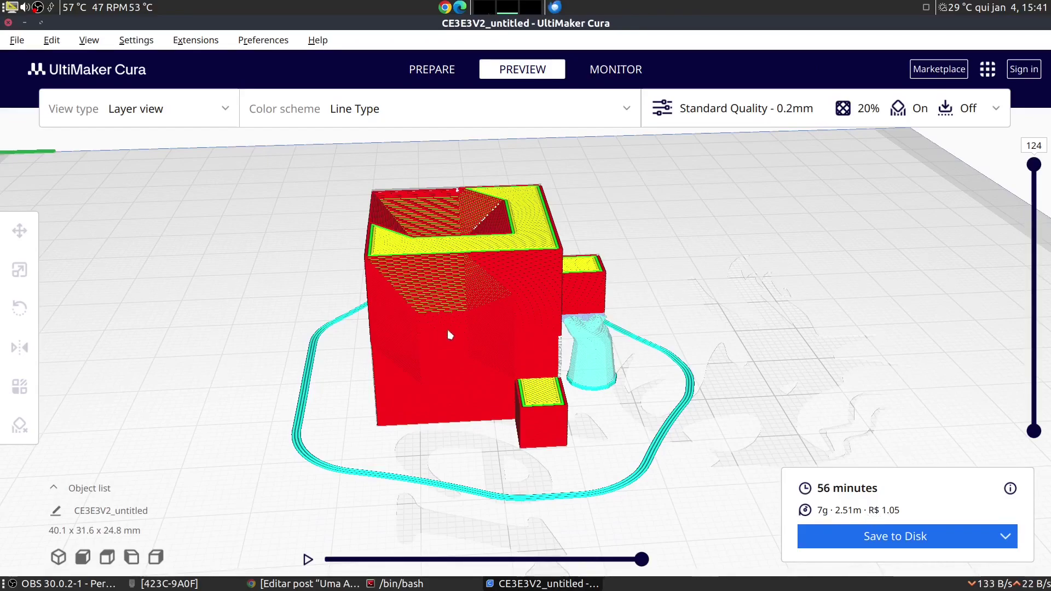
pyautogui.moveTo(526, 307); pyautogui.dragTo(547, 310, button='right')
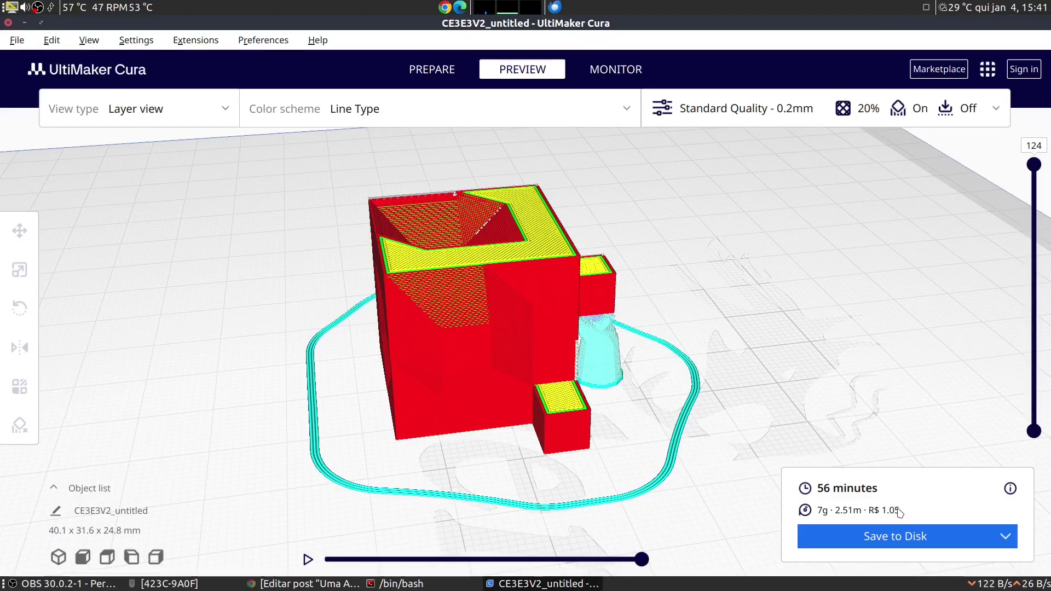
pyautogui.moveTo(649, 373); pyautogui.dragTo(558, 279, button='right')
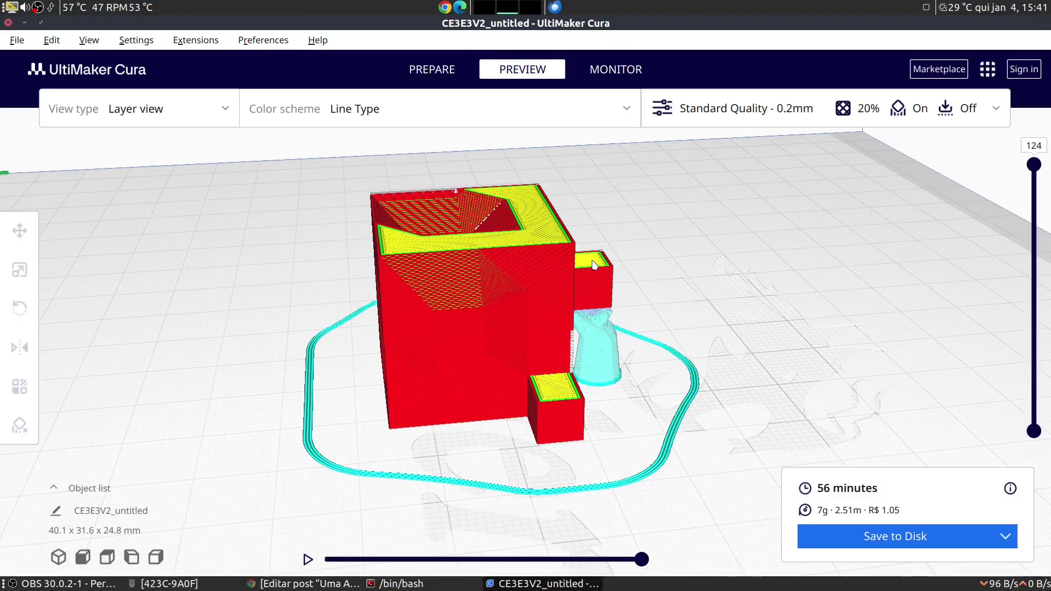
pyautogui.moveTo(593, 265)
pyautogui.mouseDown(button='right')
pyautogui.moveTo(595, 285)
pyautogui.moveTo(596, 250)
pyautogui.moveTo(582, 257)
pyautogui.mouseUp(button='right')
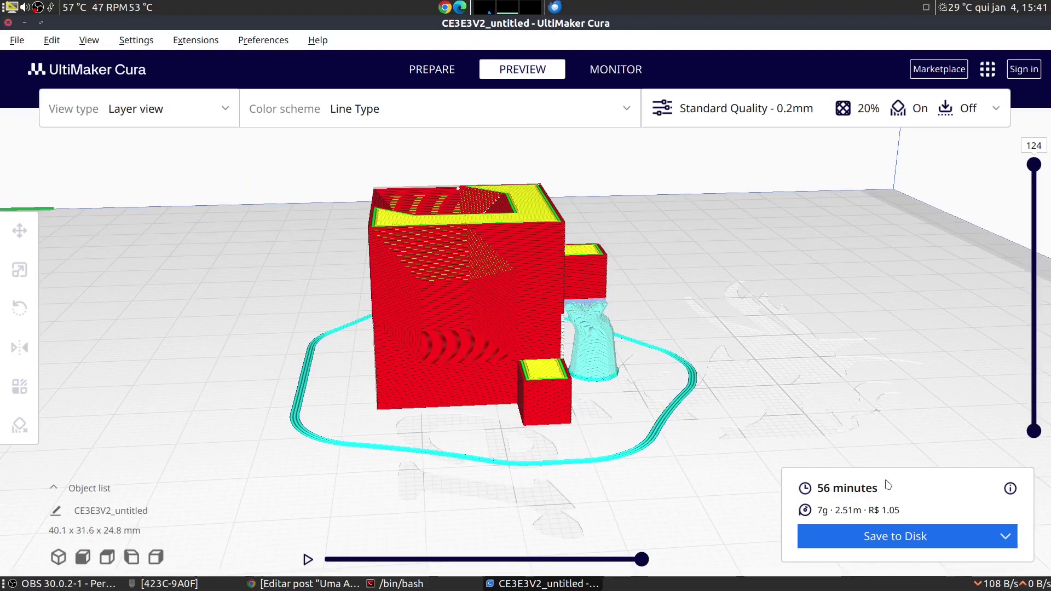
pyautogui.moveTo(741, 322); pyautogui.dragTo(735, 351, button='right')
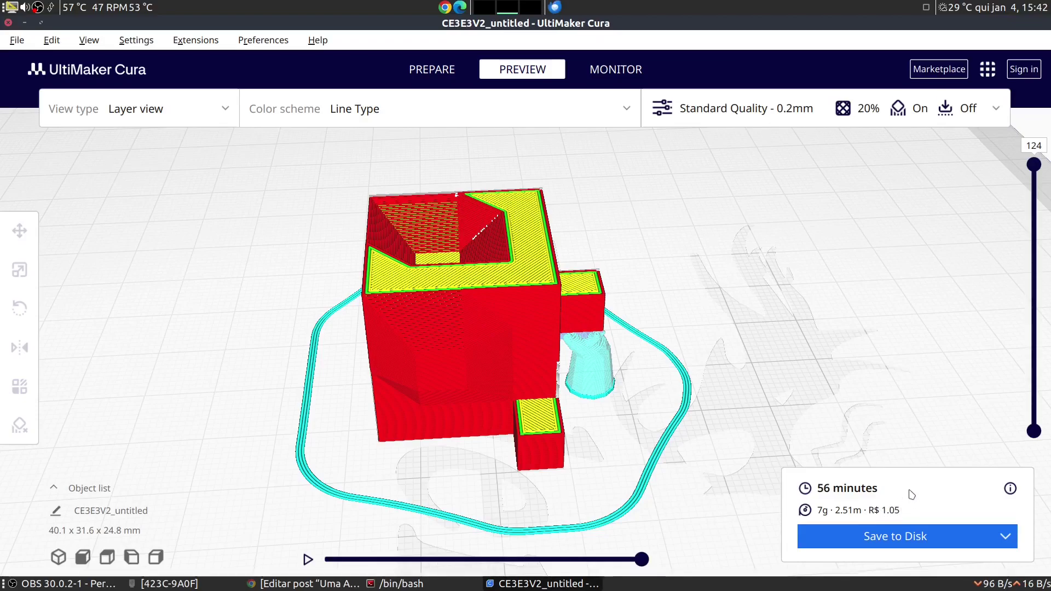
pyautogui.moveTo(631, 385); pyautogui.dragTo(874, 478, button='right')
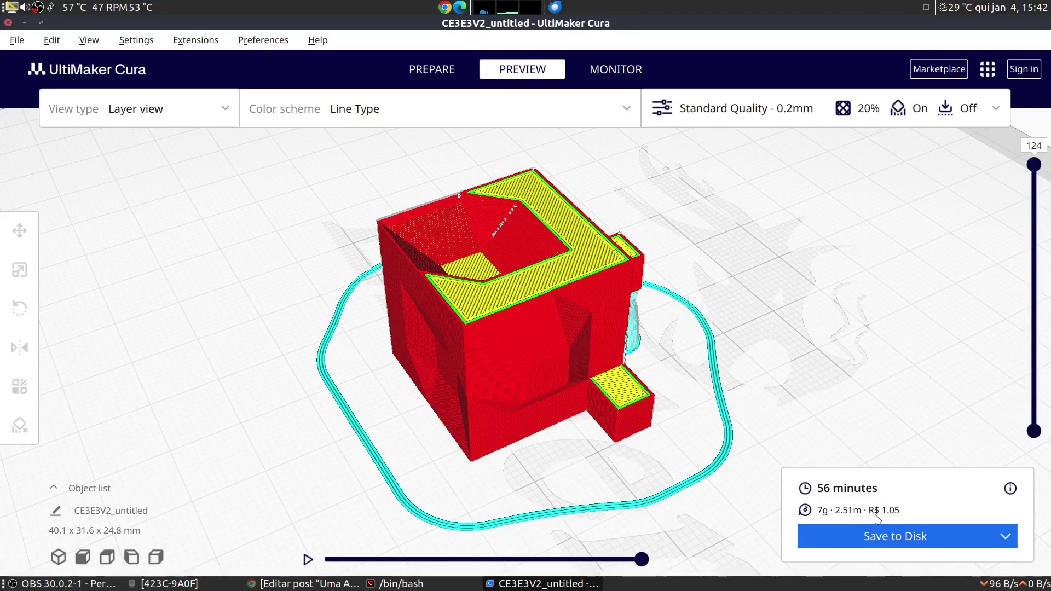
pyautogui.moveTo(528, 332); pyautogui.dragTo(904, 512, button='right')
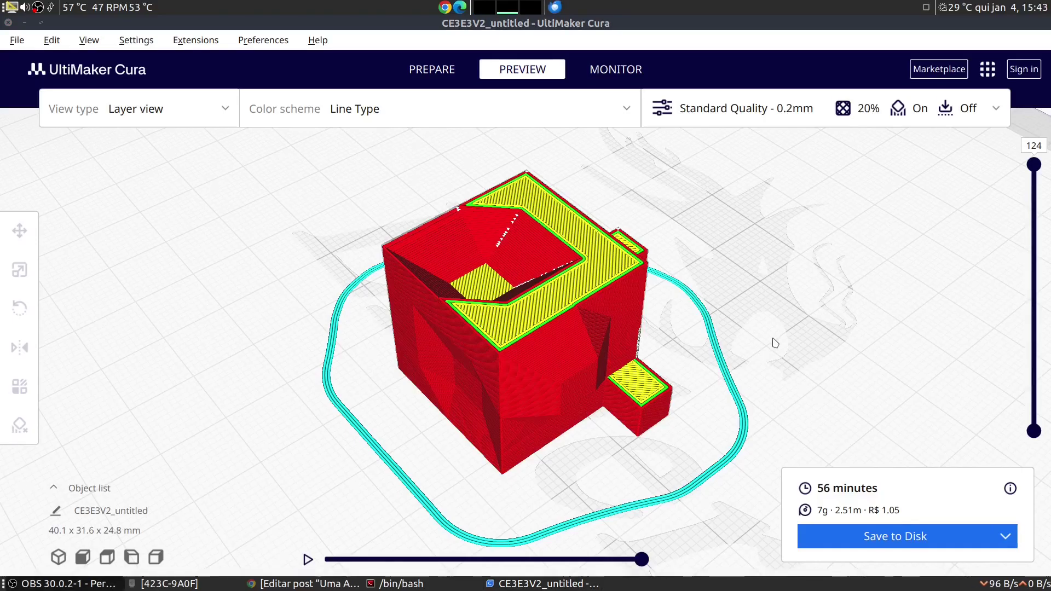
pyautogui.moveTo(775, 343); pyautogui.dragTo(657, 375, button='right')
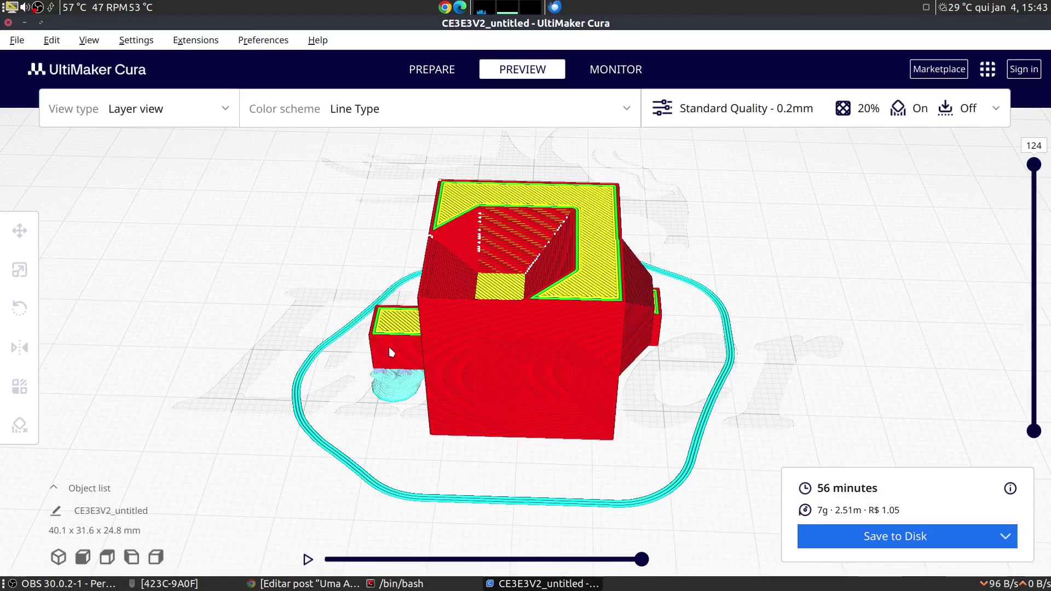
pyautogui.moveTo(390, 349); pyautogui.dragTo(551, 366, button='right')
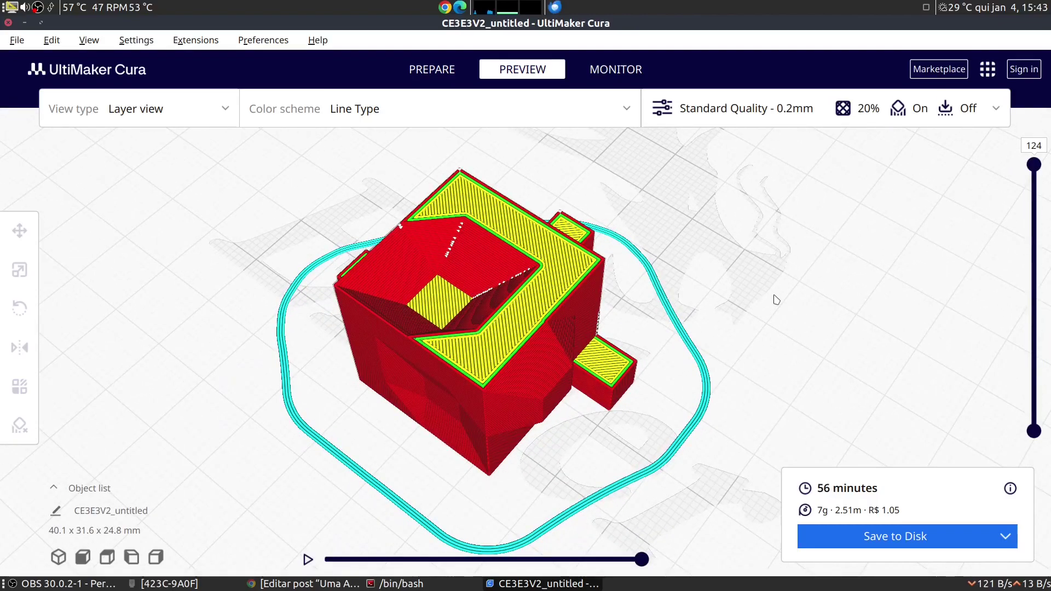
pyautogui.moveTo(775, 301); pyautogui.dragTo(688, 317, button='right')
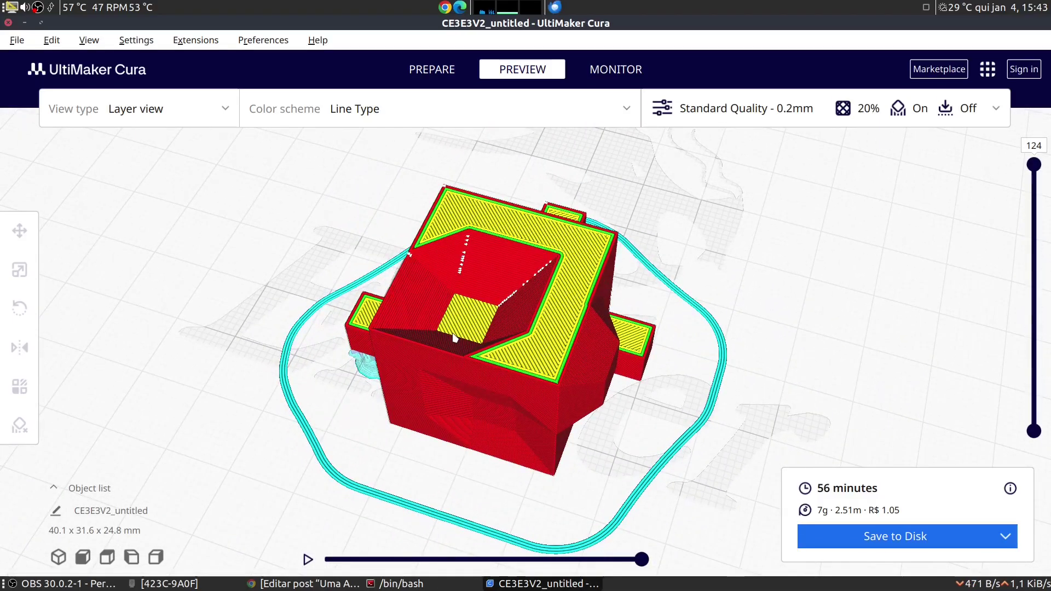
pyautogui.moveTo(767, 507); pyautogui.dragTo(748, 364, button='right')
pyautogui.scroll(-6, 564, 364)
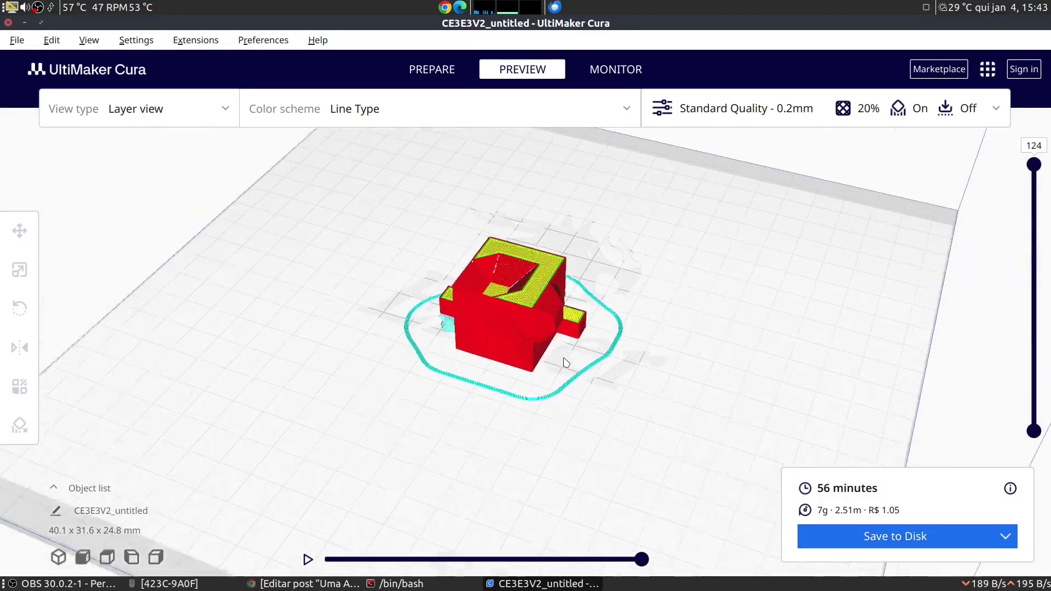
pyautogui.moveTo(564, 363); pyautogui.dragTo(711, 400, button='right')
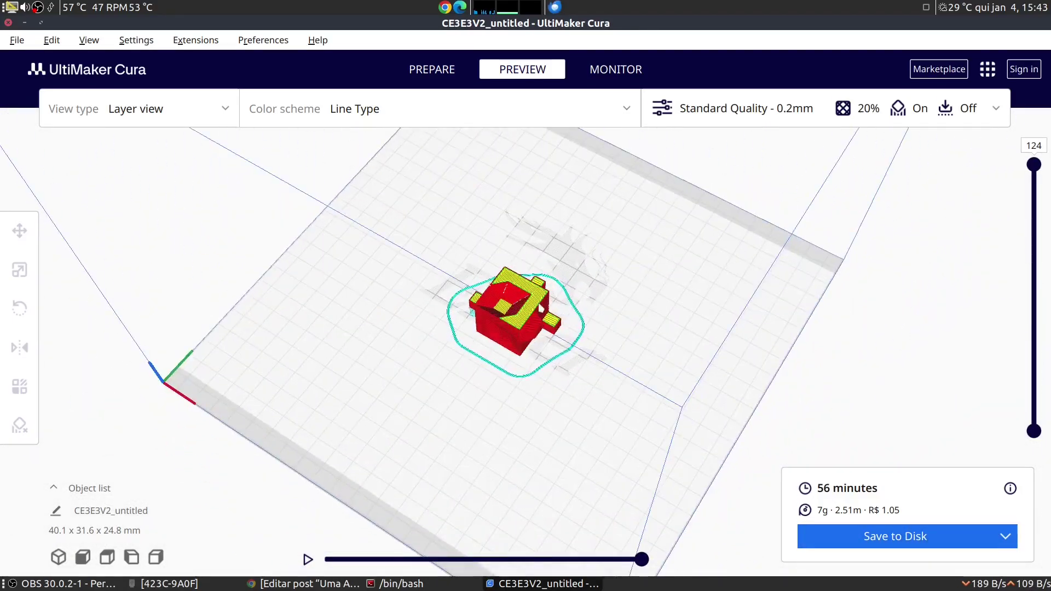
pyautogui.scroll(5, 770, 425)
# Save the sliced print as the G-code file cubomagico.gcode on the removable drive 423C-9A0F
pyautogui.click(920, 542)
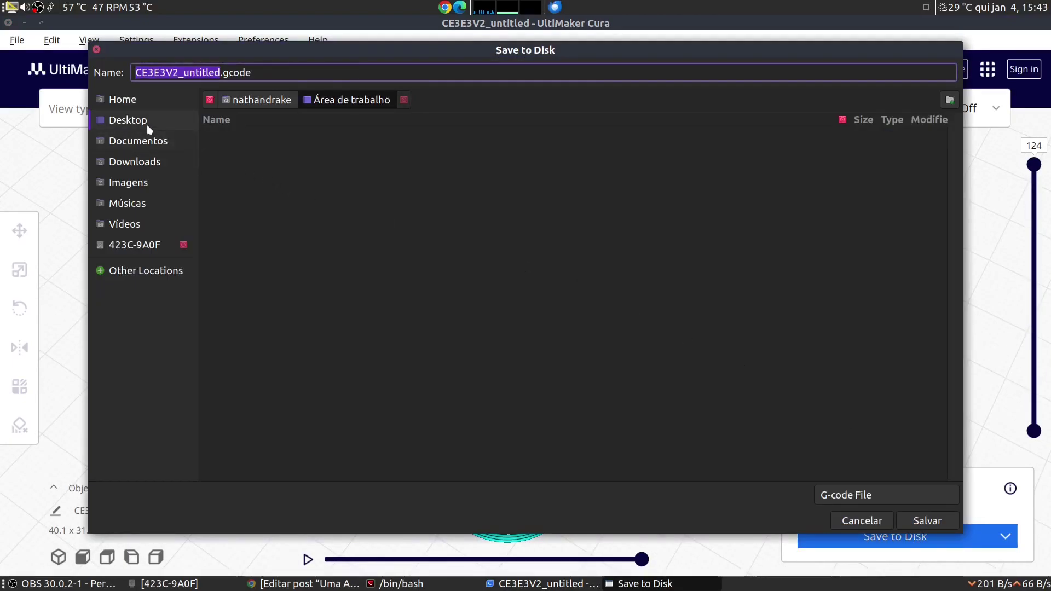
pyautogui.doubleClick(235, 73)
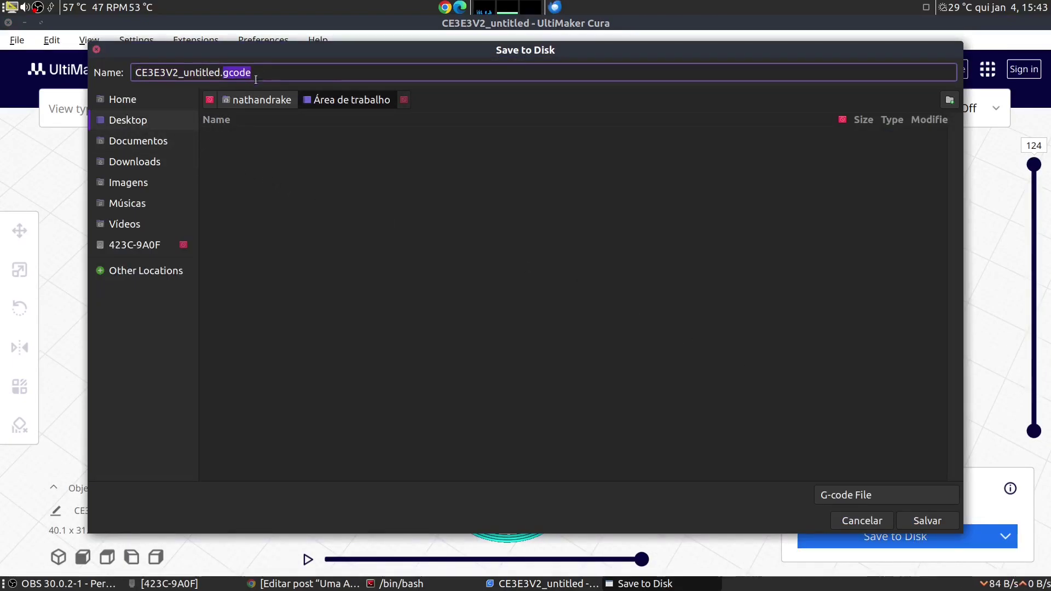
pyautogui.click(137, 244)
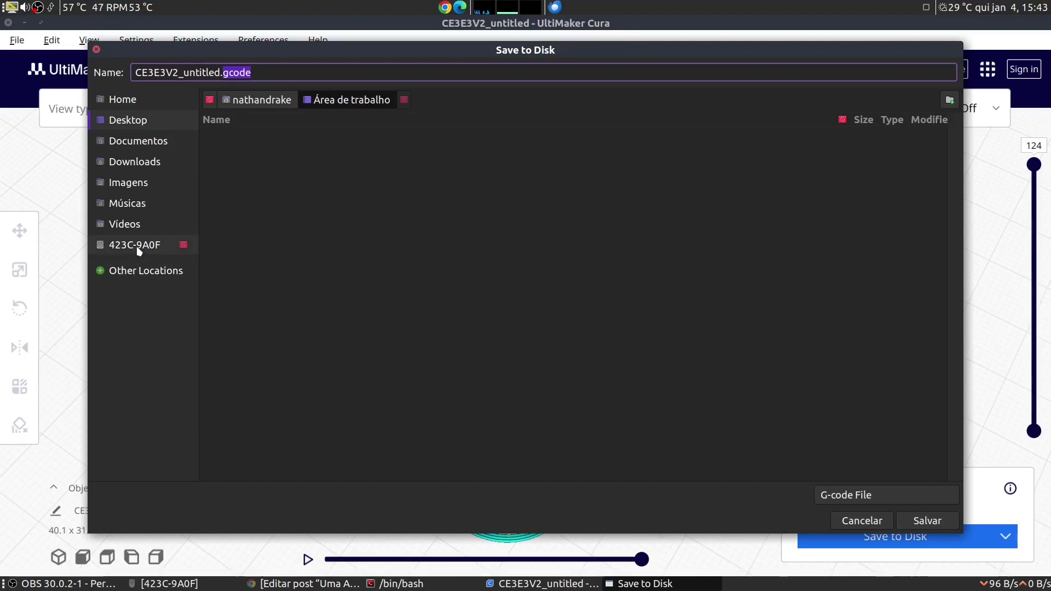
pyautogui.click(274, 134)
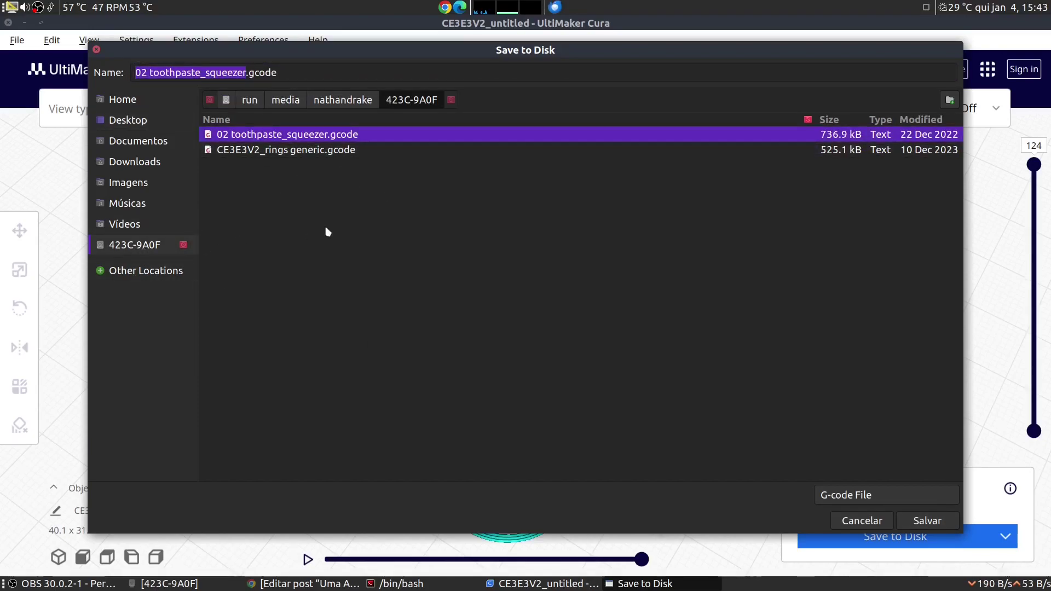
pyautogui.moveTo(246, 73); pyautogui.dragTo(134, 73)
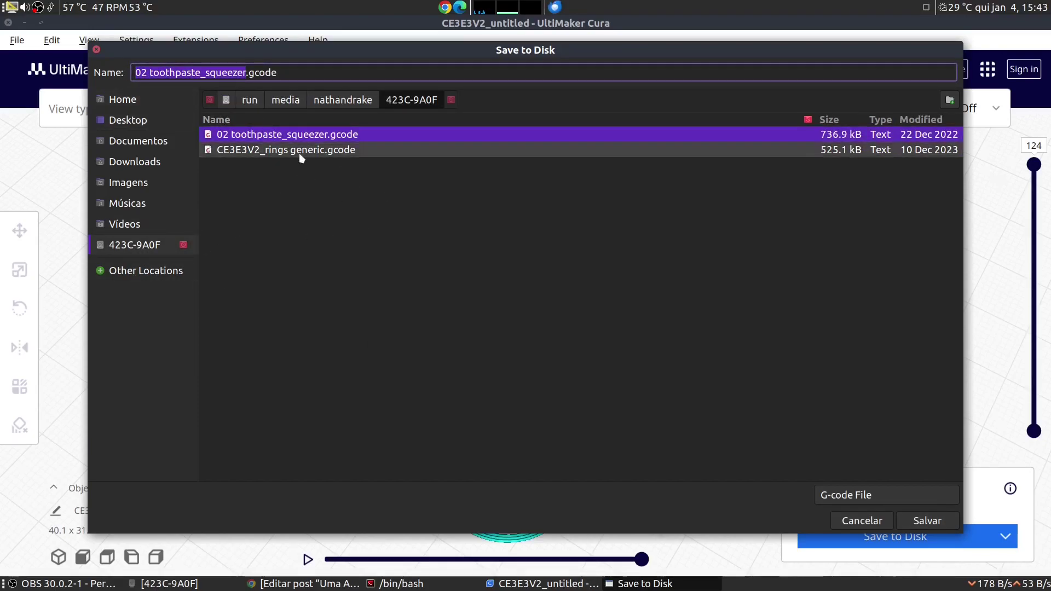
pyautogui.write('cubomagico')
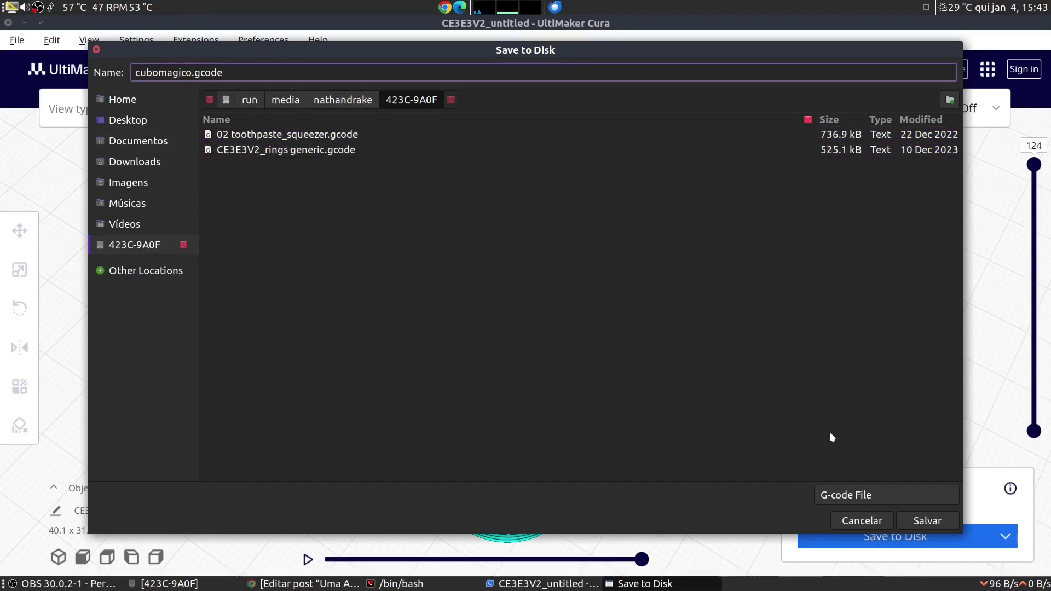
pyautogui.click(928, 525)
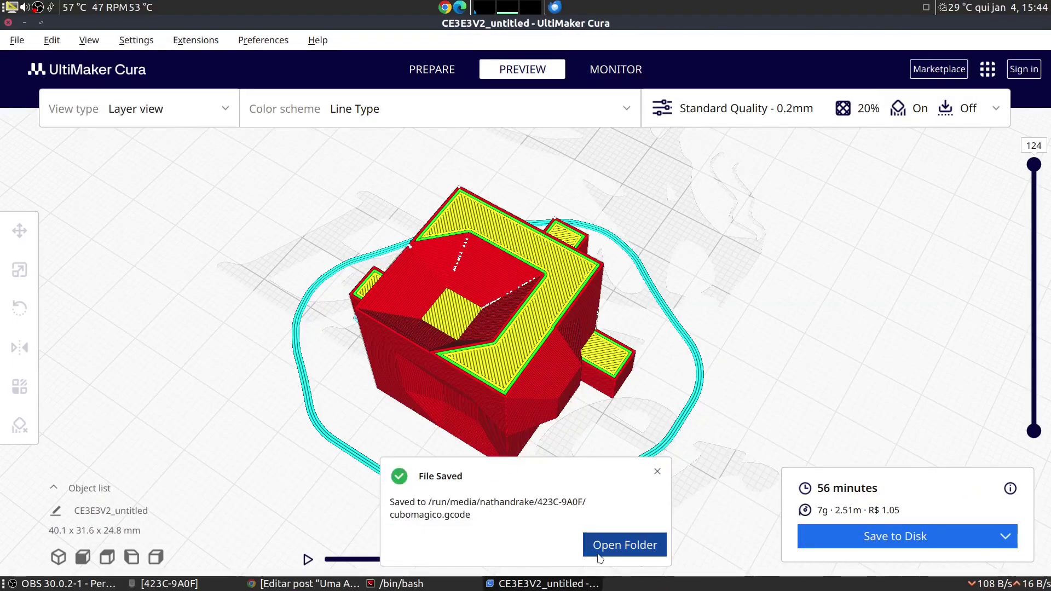
# Switch to the file manager, open cubomagico.gcode in the Pluma text editor and browse through its commands
pyautogui.click(206, 585)
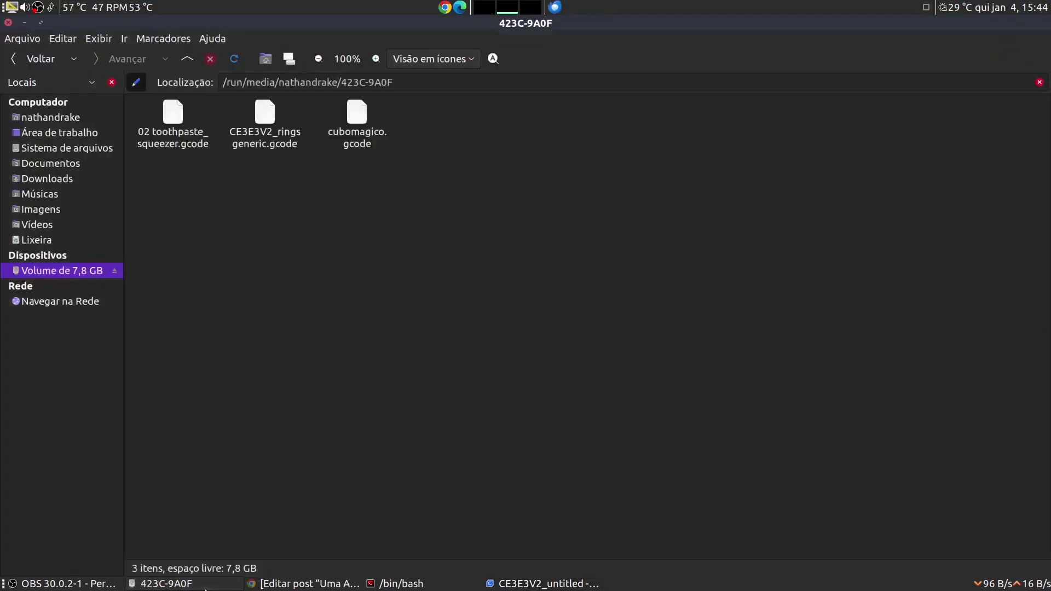
pyautogui.rightClick(353, 109)
pyautogui.click(375, 131)
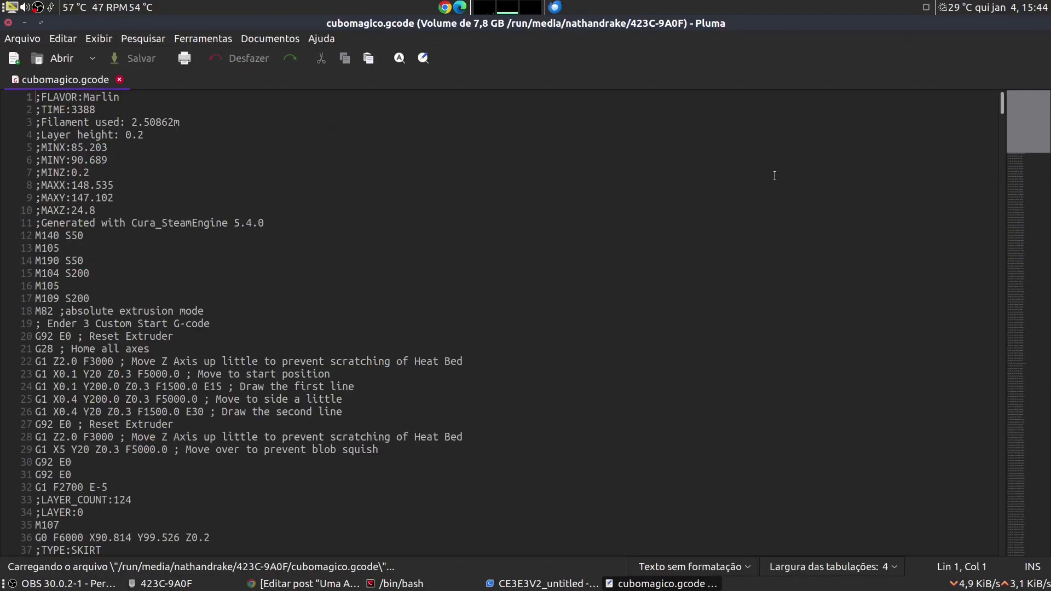
pyautogui.moveTo(1035, 133); pyautogui.dragTo(1019, 323)
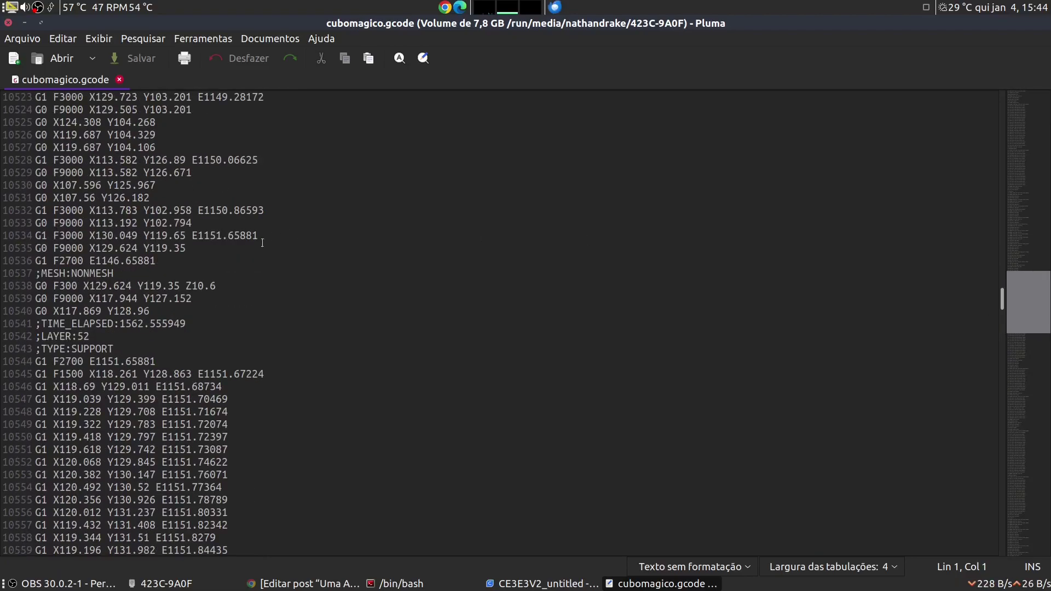
pyautogui.moveTo(1023, 307); pyautogui.dragTo(1036, 541)
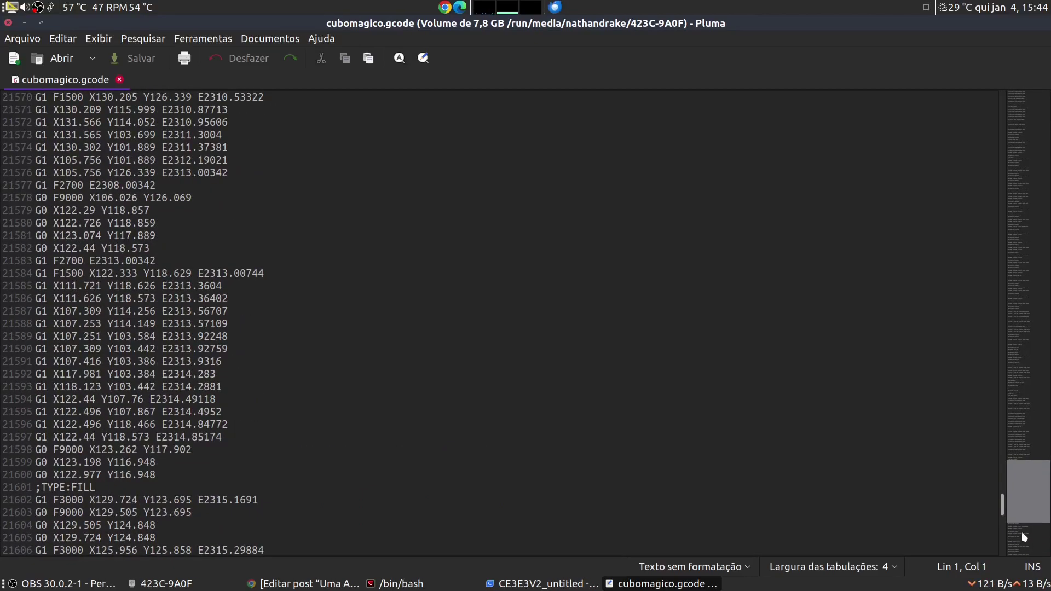
# Highlight sample G1 movement commands to examine their coordinates, and return to the beginning of the G-code file
pyautogui.moveTo(35, 335); pyautogui.dragTo(226, 332)
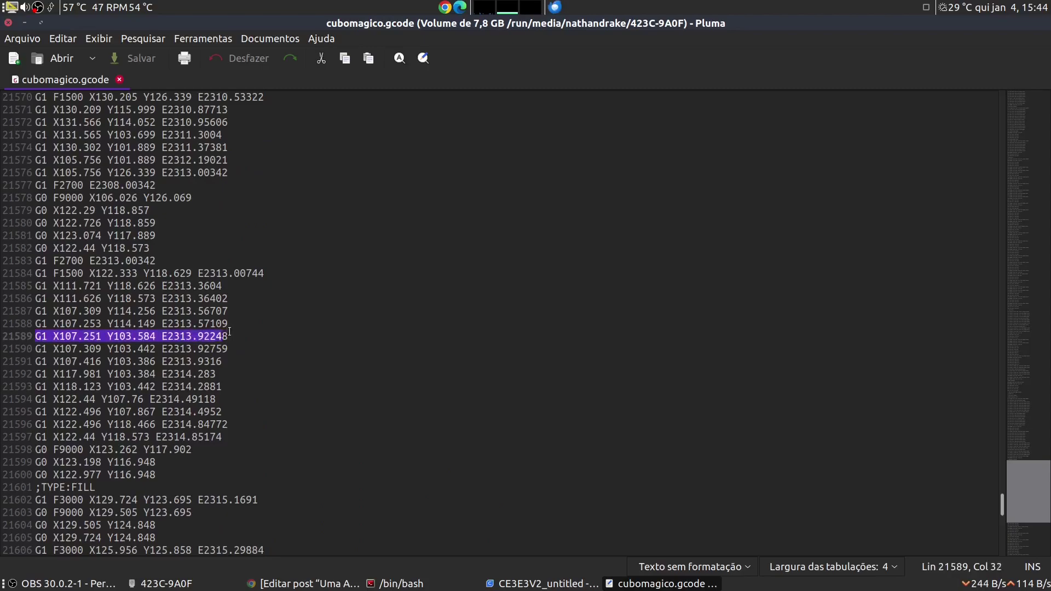
pyautogui.click(238, 331)
pyautogui.moveTo(220, 281); pyautogui.dragTo(74, 277)
pyautogui.click(75, 278)
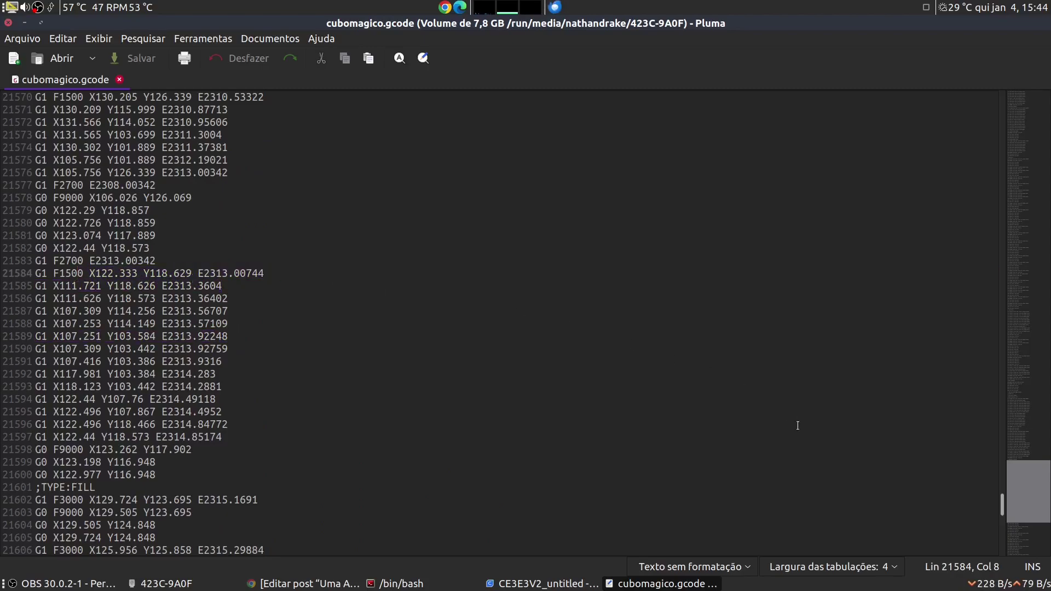
pyautogui.moveTo(1017, 384); pyautogui.dragTo(1041, 97)
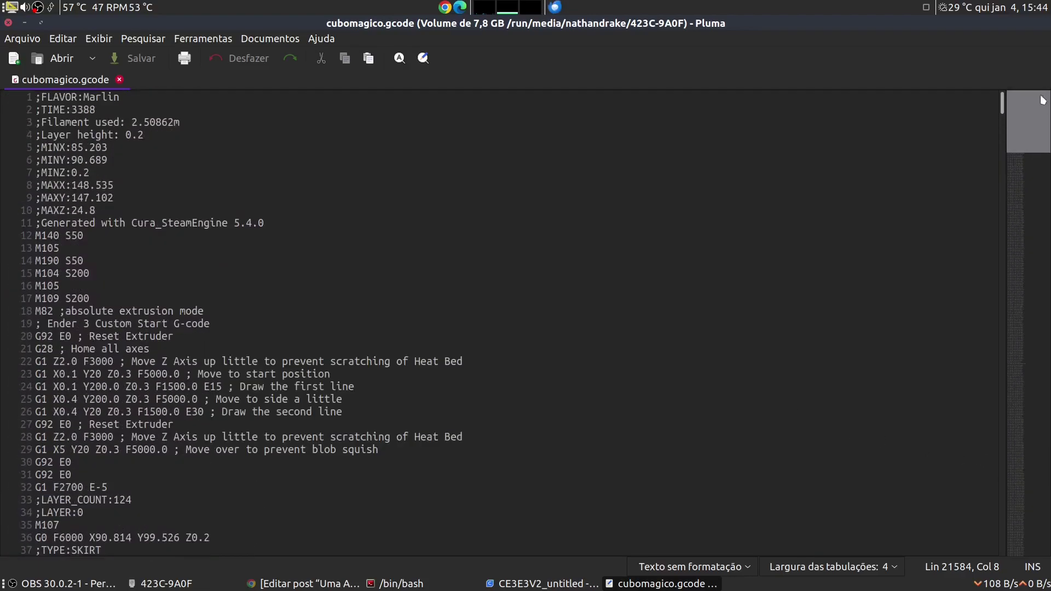
# Close the text editor, return to UltiMaker Cura and open cubomagico.gcode from the removable drive 423C-9A0F, dismissing the G-code details notice
pyautogui.click(8, 23)
pyautogui.click(514, 584)
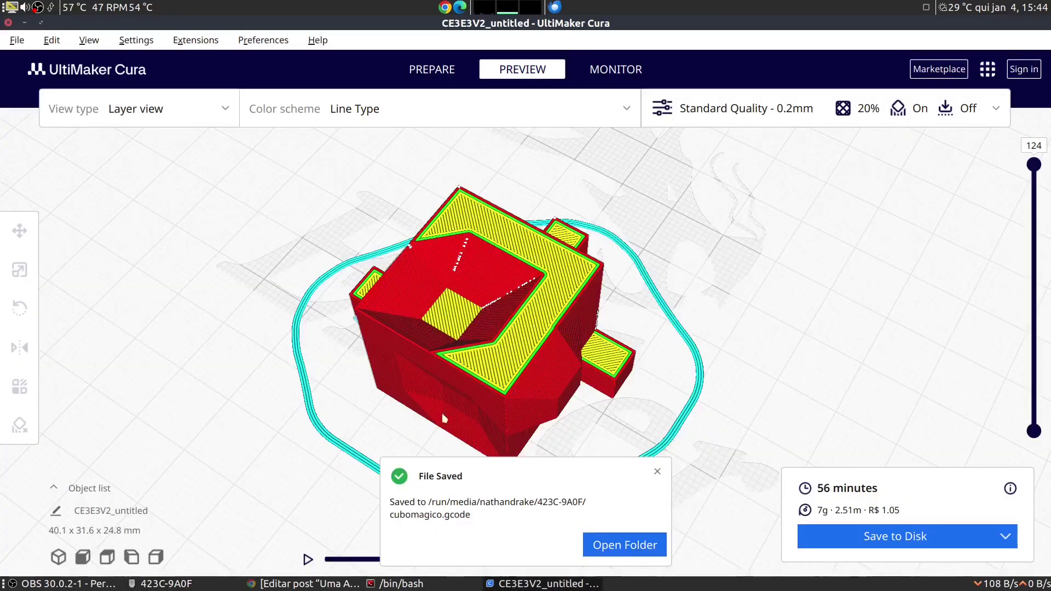
pyautogui.click(17, 40)
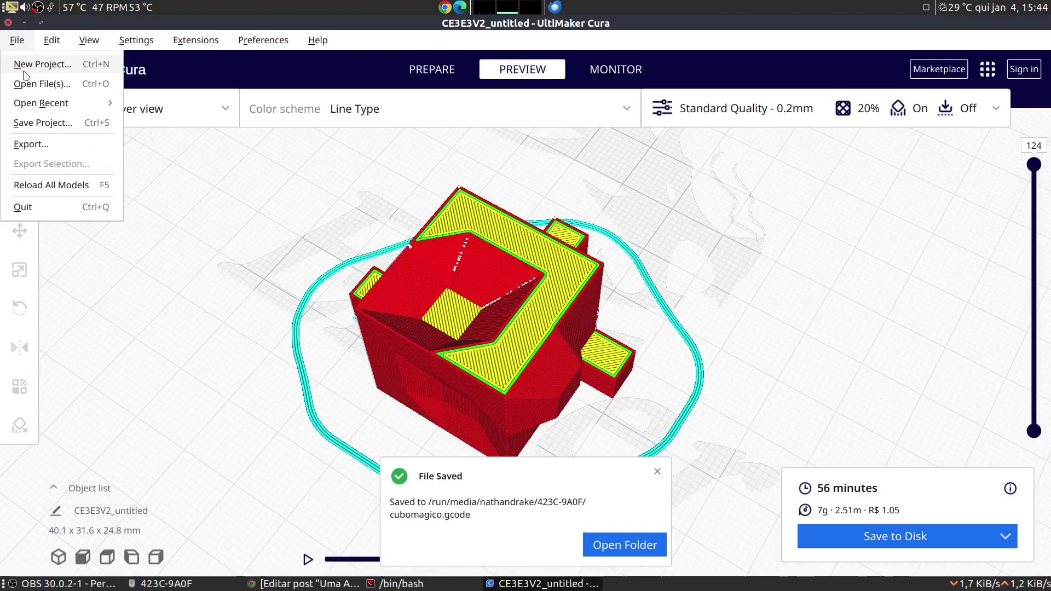
pyautogui.click(34, 82)
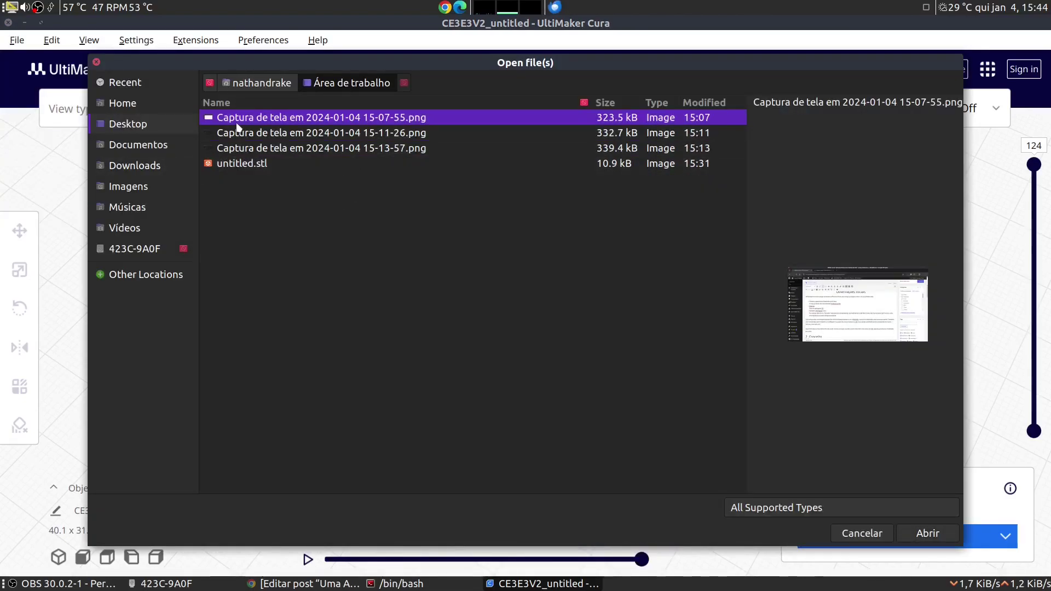
pyautogui.click(134, 249)
pyautogui.click(268, 148)
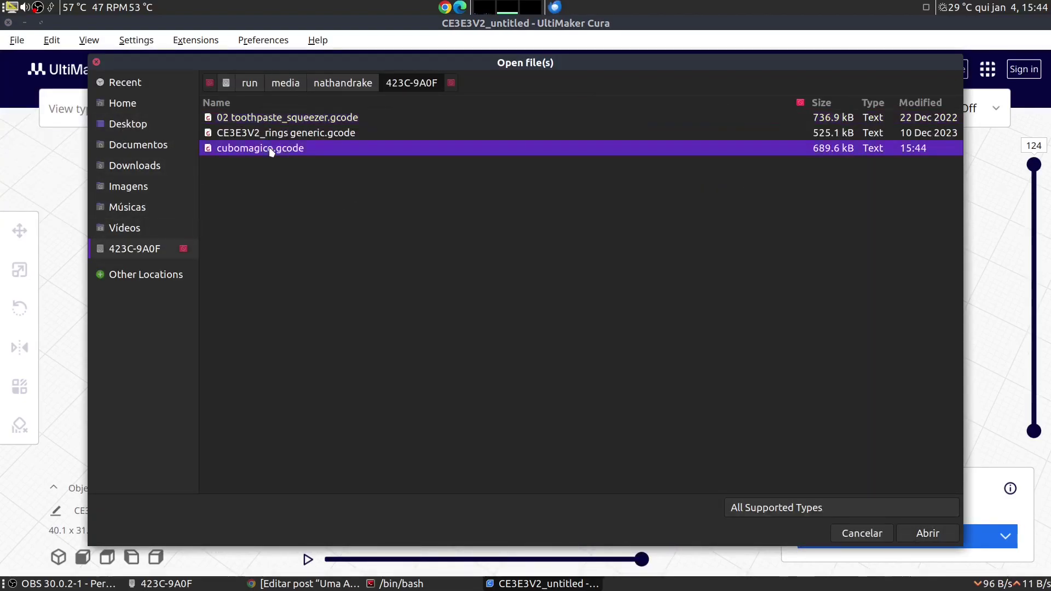
pyautogui.click(927, 533)
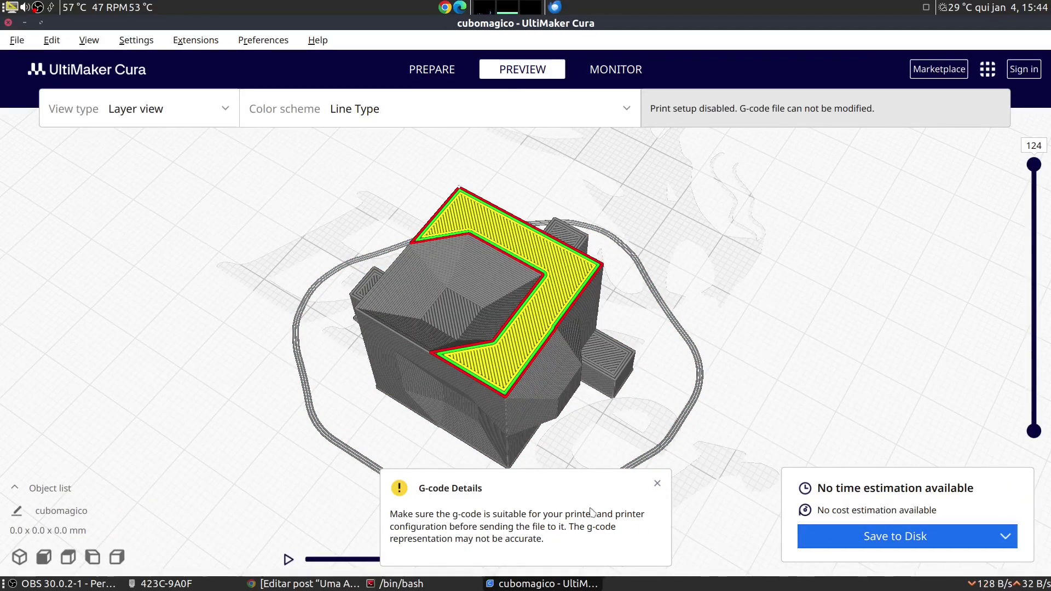
pyautogui.click(658, 483)
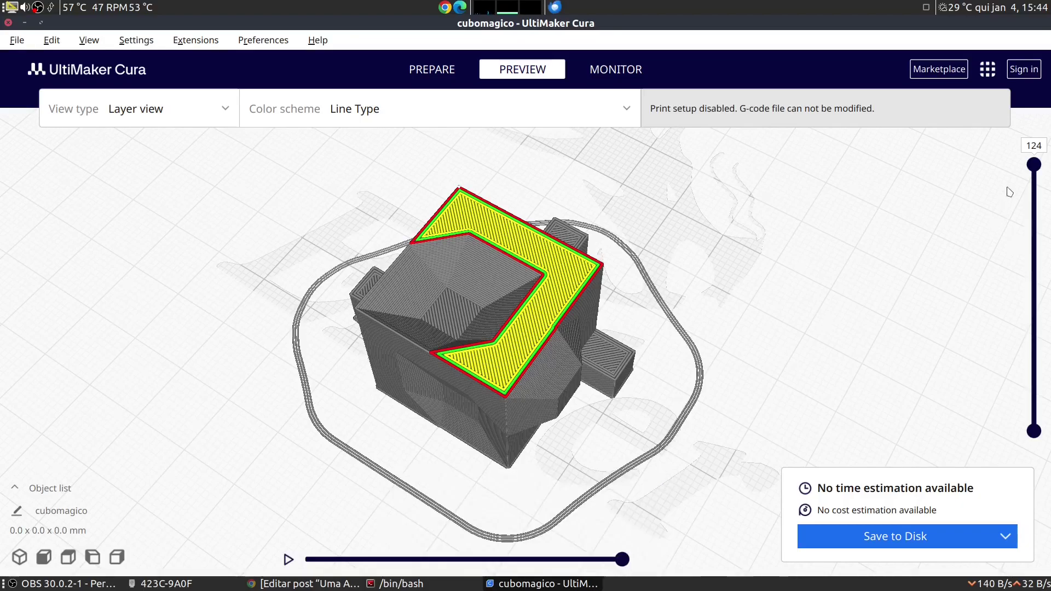
# Lower the layer preview of the loaded G-code to layer 25 to inspect the part's interior
pyautogui.moveTo(1033, 164); pyautogui.dragTo(1030, 144)
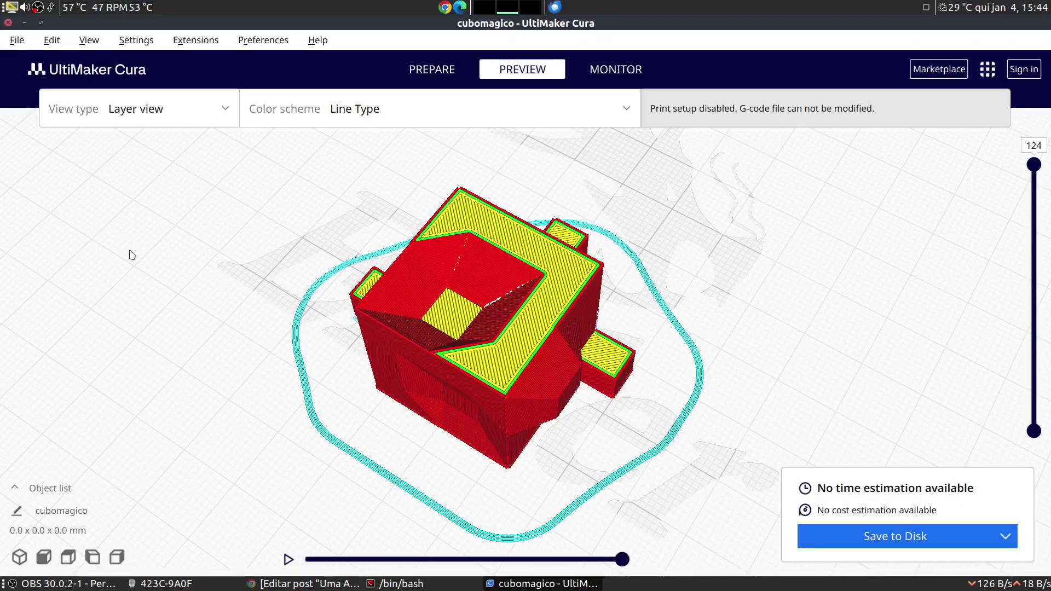
pyautogui.moveTo(692, 362); pyautogui.dragTo(665, 350, button='right')
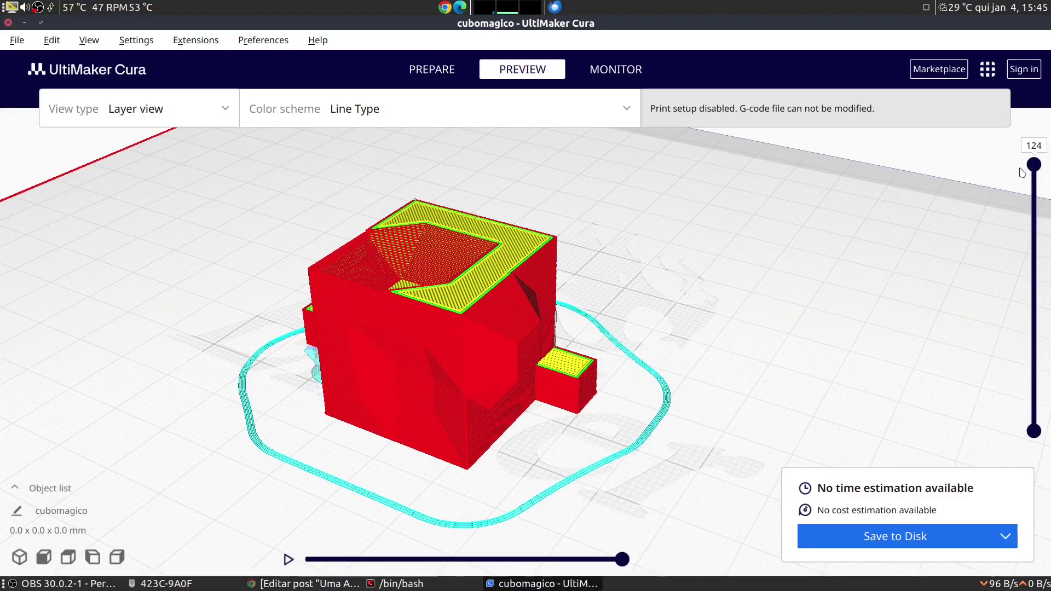
pyautogui.moveTo(1034, 165); pyautogui.dragTo(1032, 361)
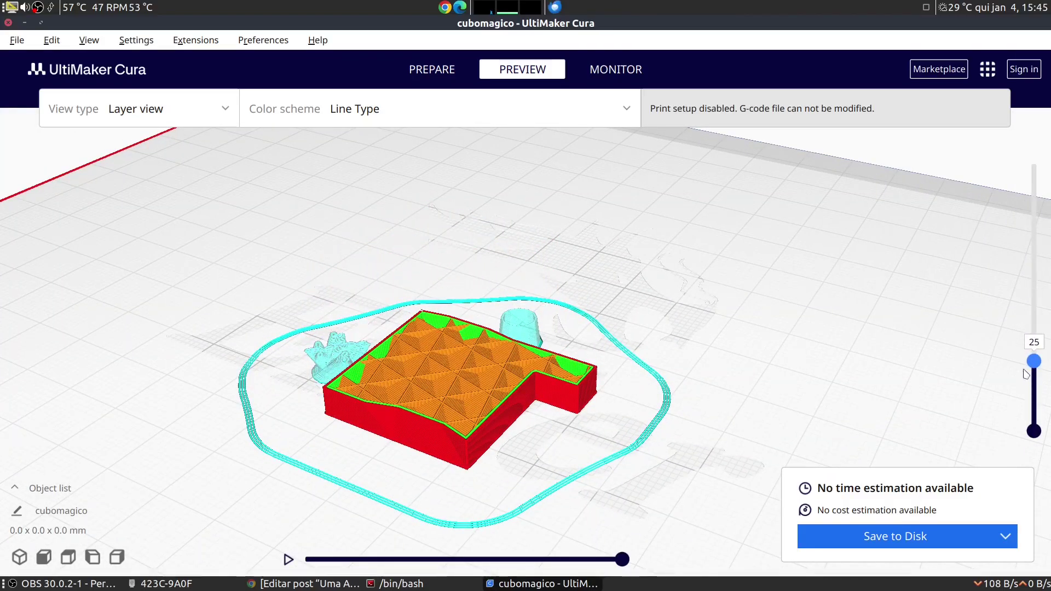
# Review the Line Type color scheme legend and the available view types, leaving the settings as they are
pyautogui.click(602, 117)
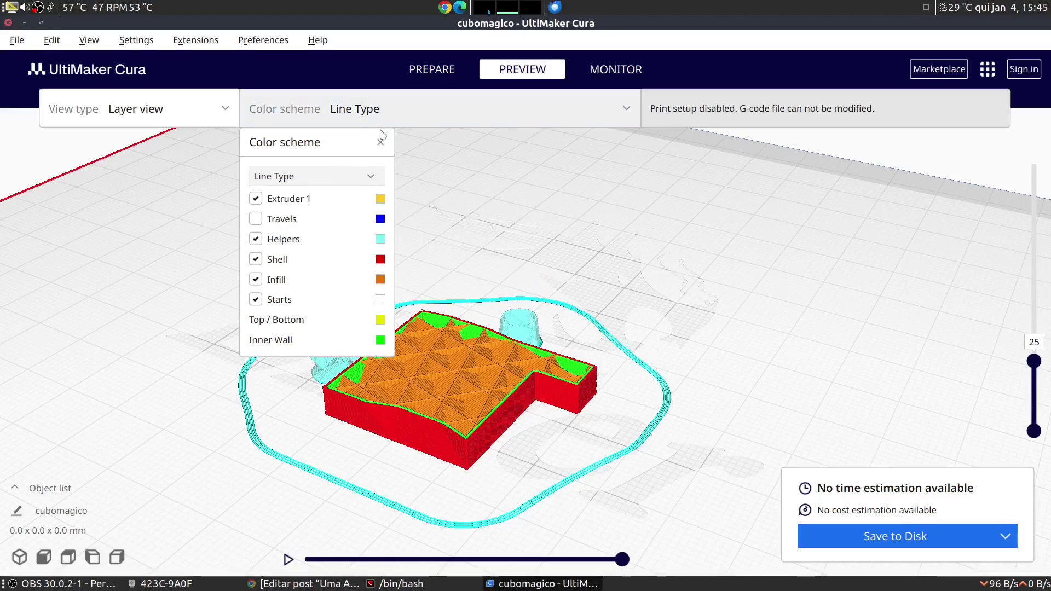
pyautogui.click(159, 112)
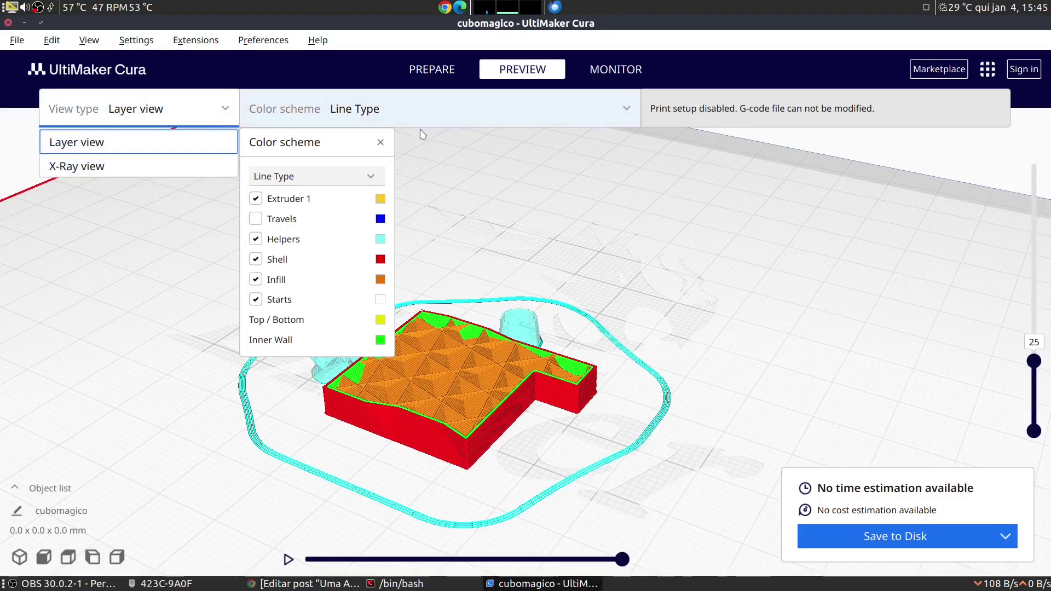
pyautogui.click(494, 153)
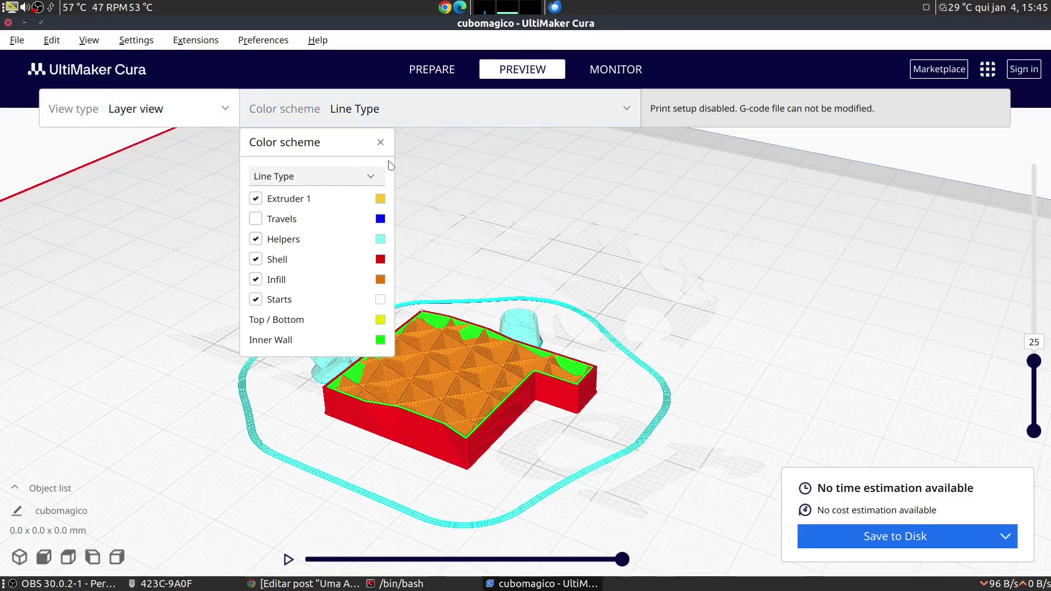
pyautogui.click(380, 142)
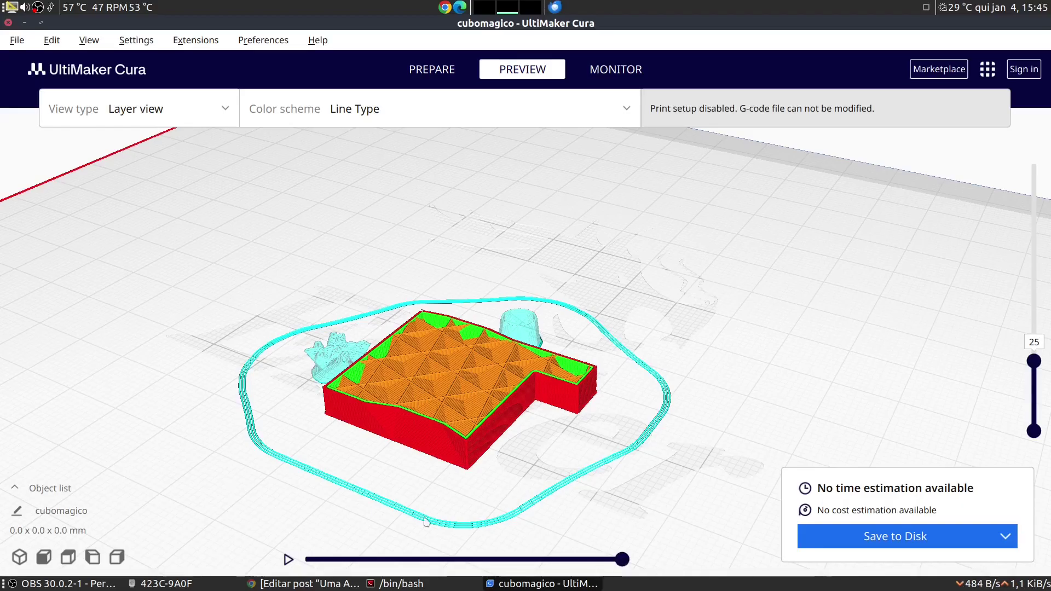
# Review the file formats offered for exporting cubomagico, trying Wavefront OBJ File, and cancel the export
pyautogui.click(17, 39)
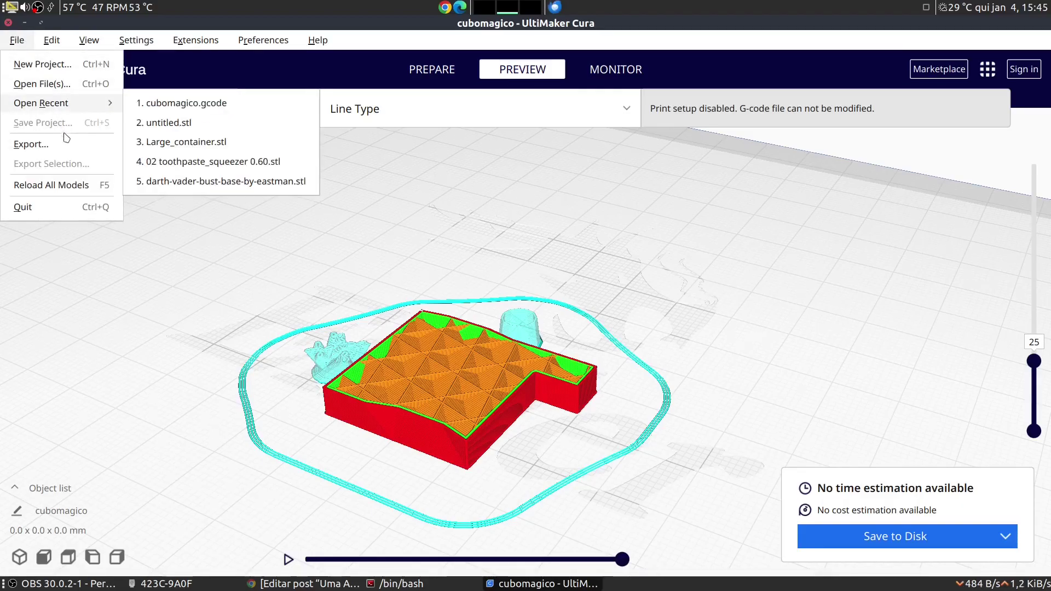
pyautogui.click(33, 144)
pyautogui.click(847, 496)
pyautogui.click(847, 496)
pyautogui.click(843, 523)
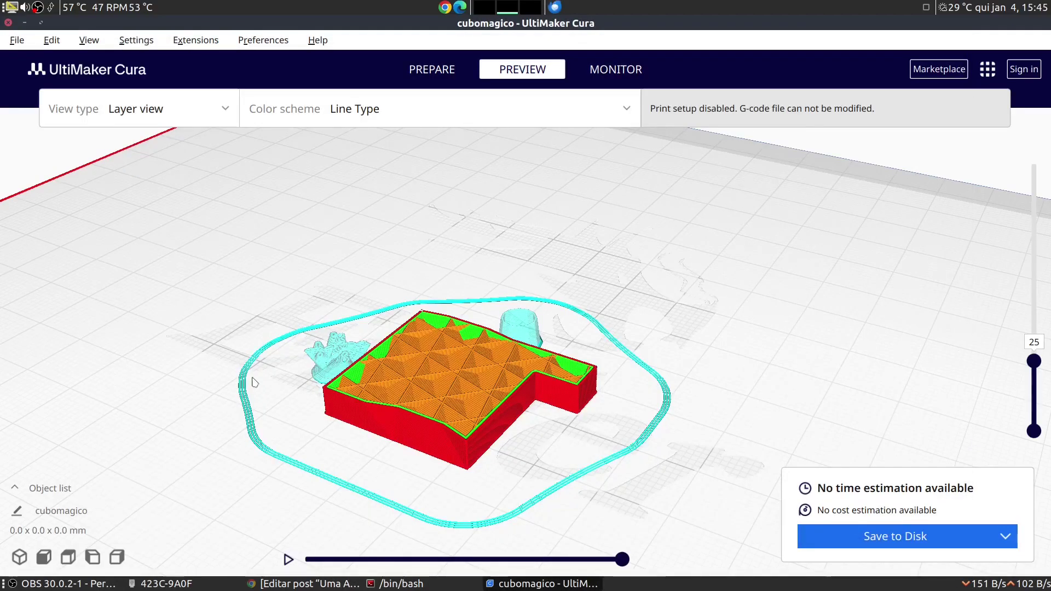
pyautogui.click(17, 40)
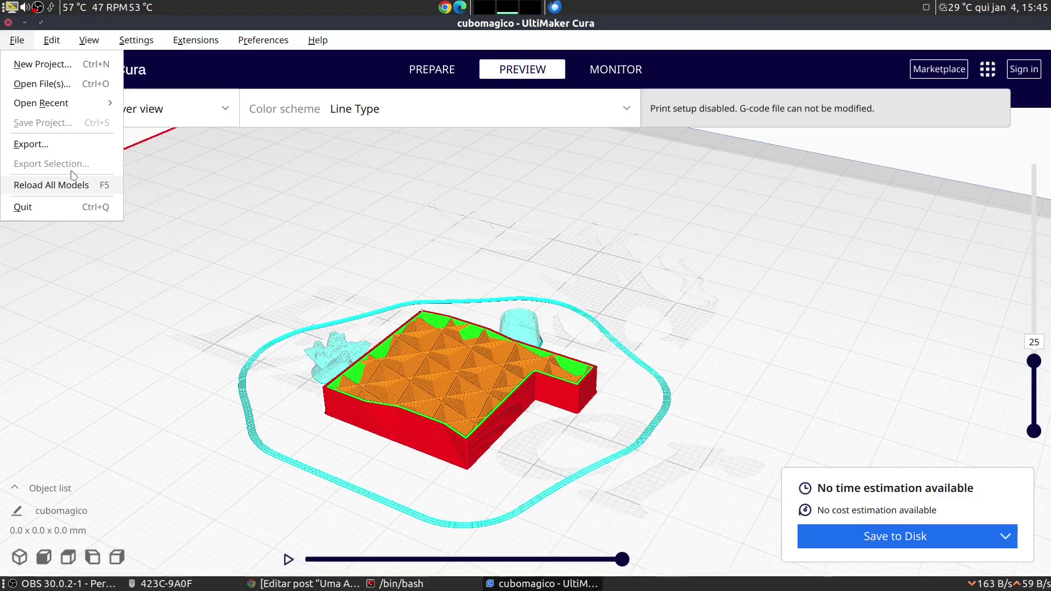
pyautogui.click(33, 144)
pyautogui.click(853, 496)
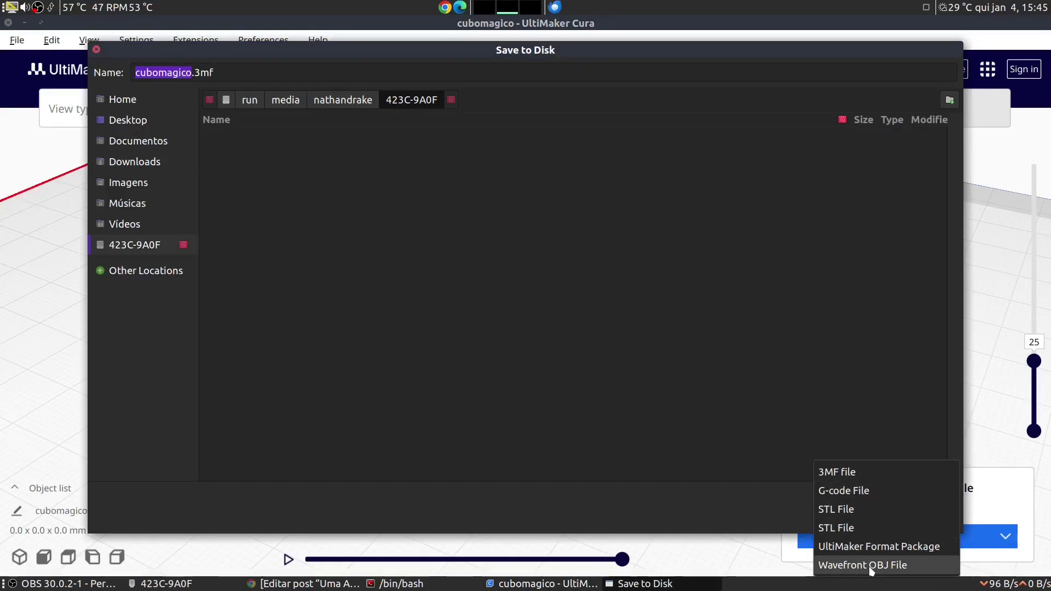
pyautogui.click(867, 566)
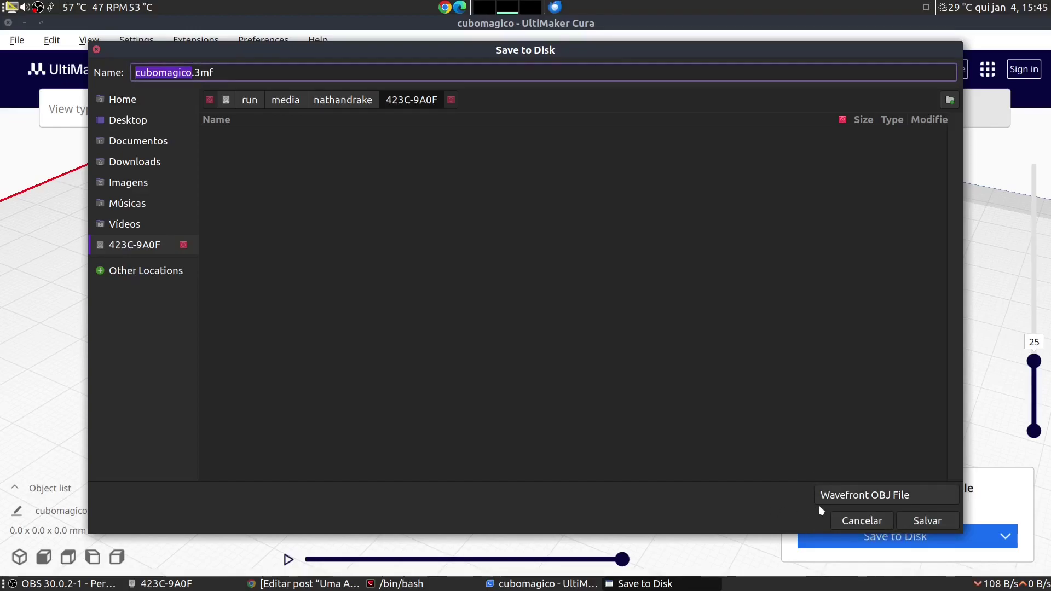
pyautogui.click(865, 527)
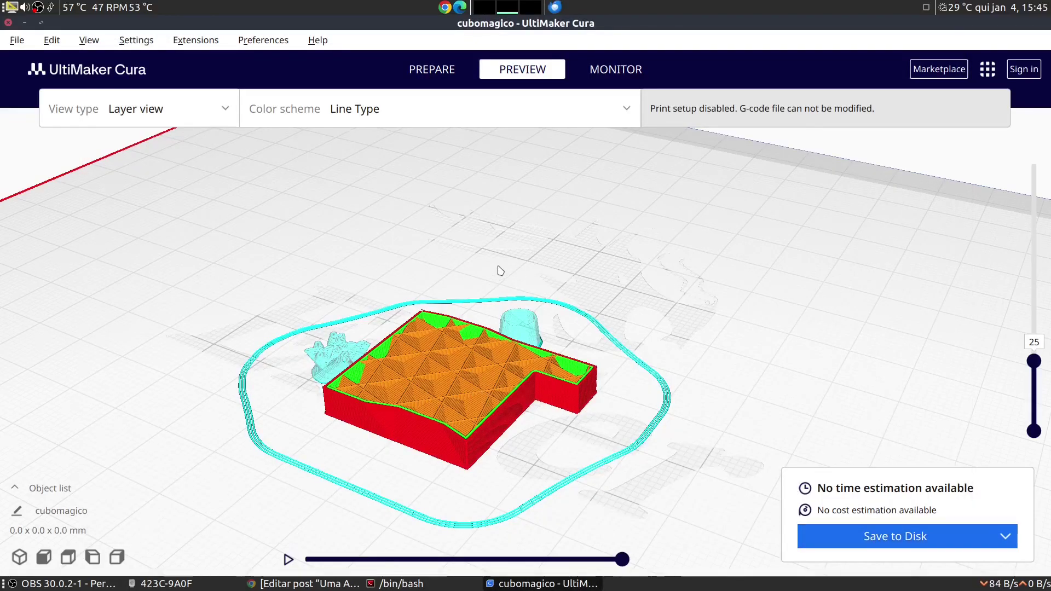
# Examine the infill pattern and tree supports at layer 25 up close and from different angles
pyautogui.moveTo(461, 356); pyautogui.dragTo(471, 303, button='middle')
pyautogui.moveTo(471, 301); pyautogui.dragTo(446, 343, button='right')
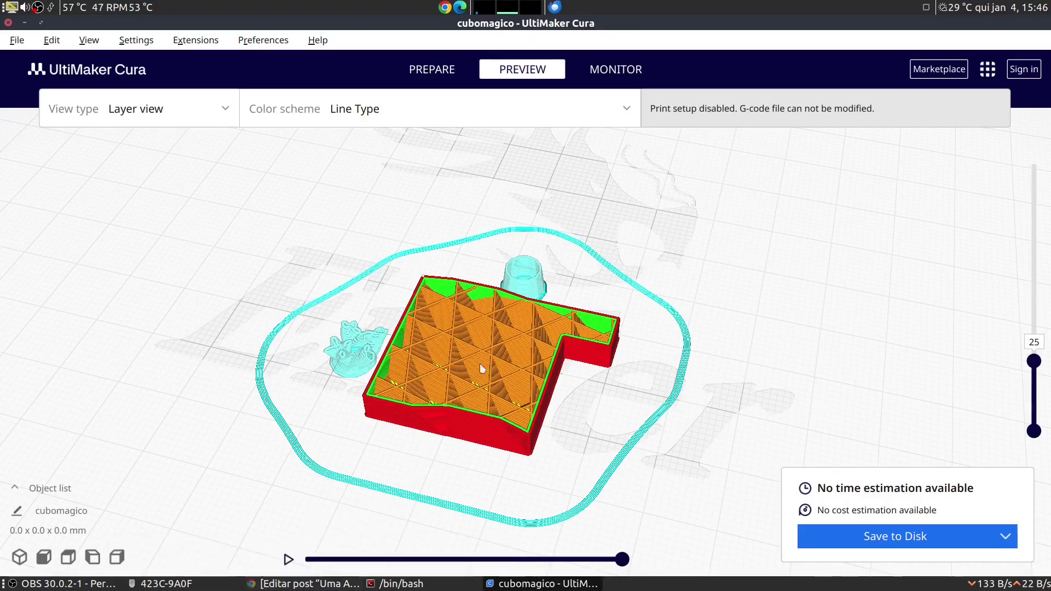
pyautogui.moveTo(525, 318); pyautogui.dragTo(534, 386, button='right')
pyautogui.scroll(5, 459, 402)
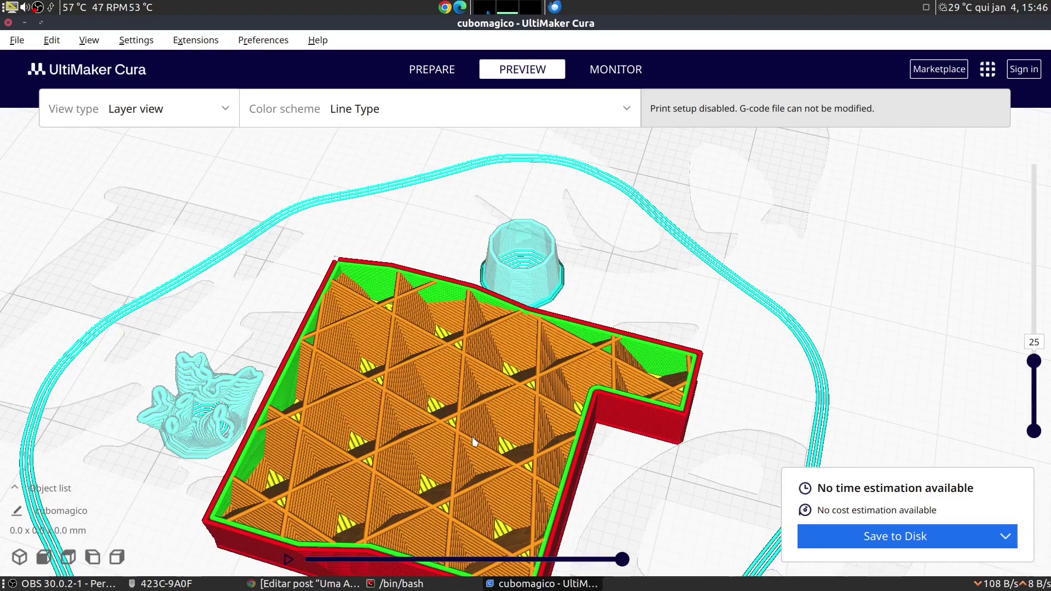
pyautogui.scroll(-3, 473, 435)
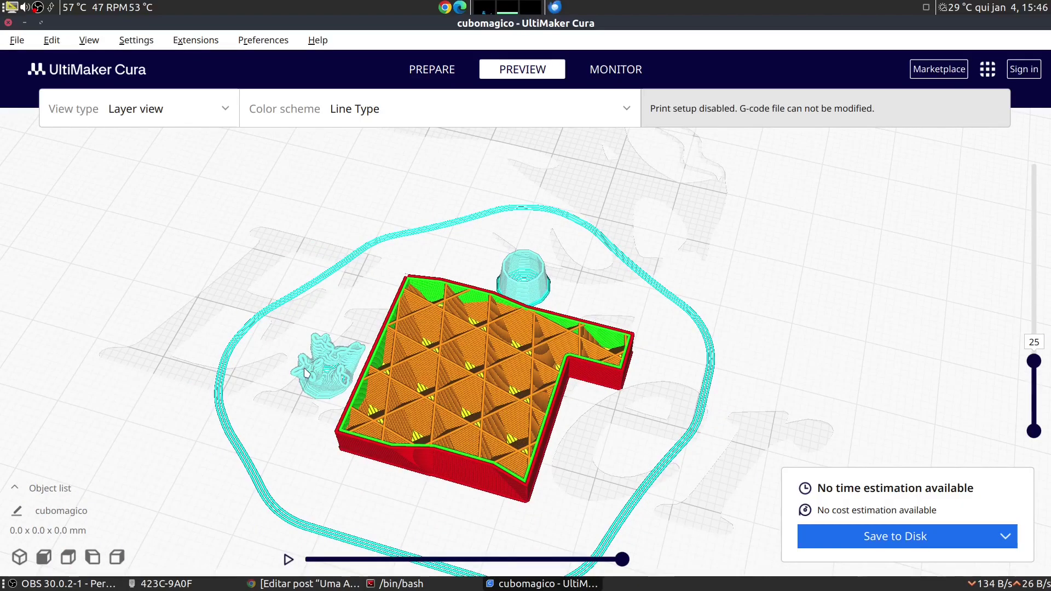
pyautogui.scroll(-3, 605, 425)
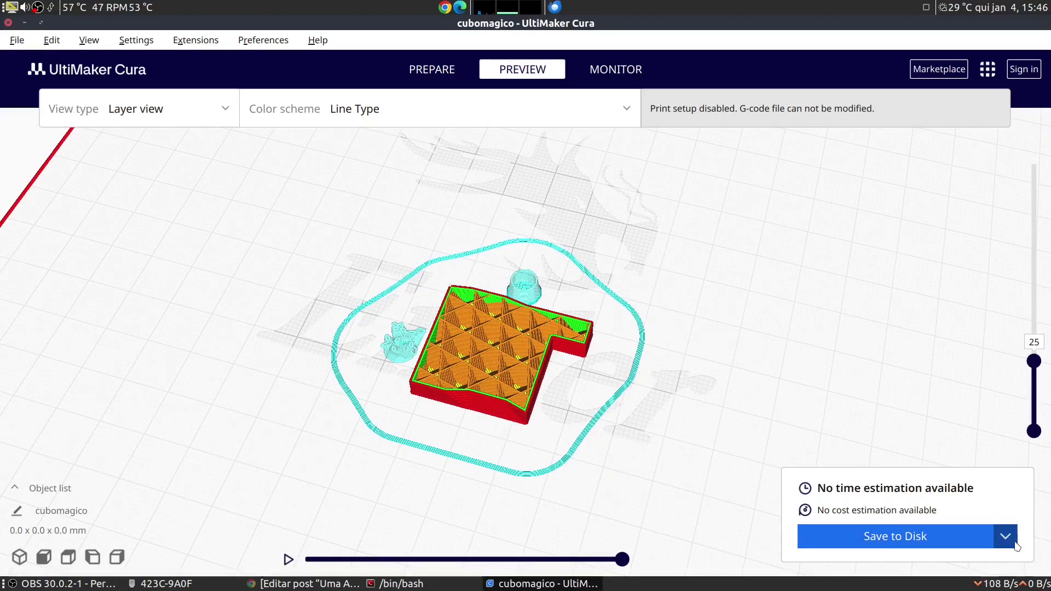
# Check cubomagico.gcode on the removable drive in the file manager, and return to UltiMaker Cura
pyautogui.click(165, 583)
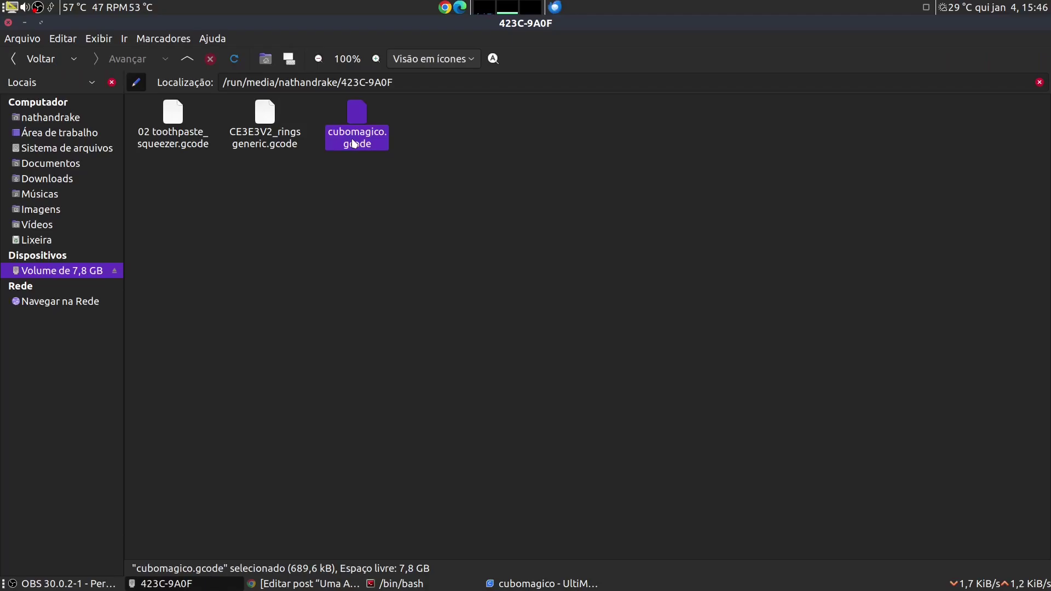
pyautogui.click(164, 584)
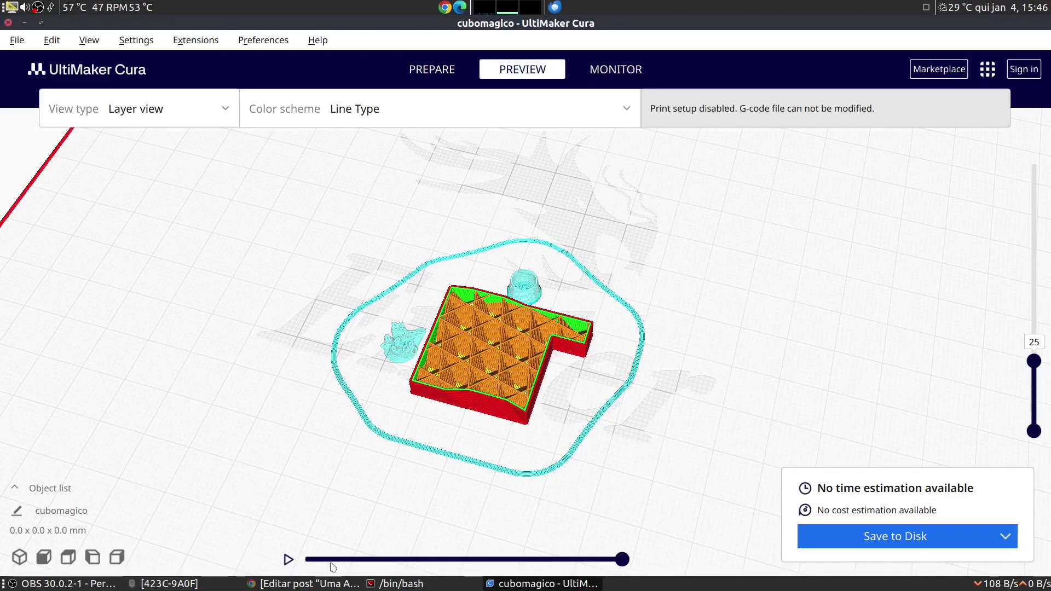
pyautogui.click(218, 585)
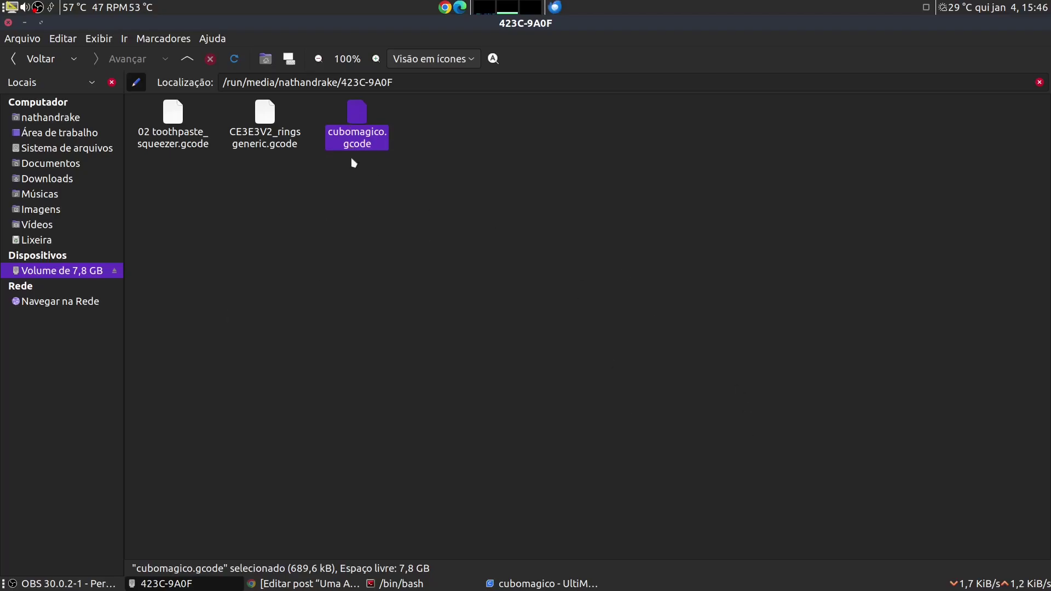
pyautogui.click(181, 583)
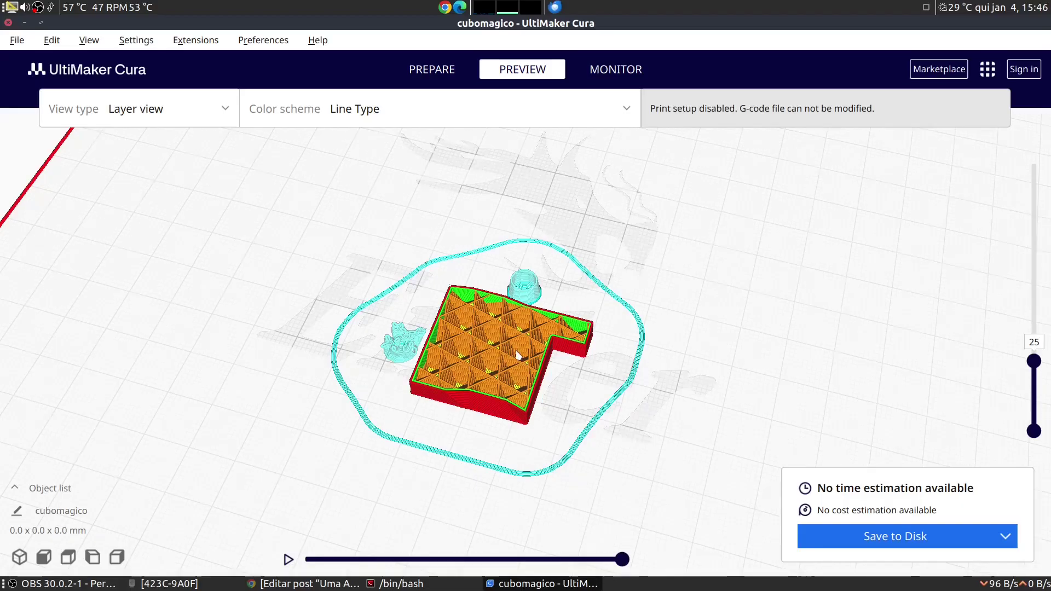
# Examine the layer 25 cross-section's placement on the whole build plate from above and from the front
pyautogui.scroll(-3, 267, 378)
pyautogui.moveTo(267, 378); pyautogui.dragTo(480, 354, button='right')
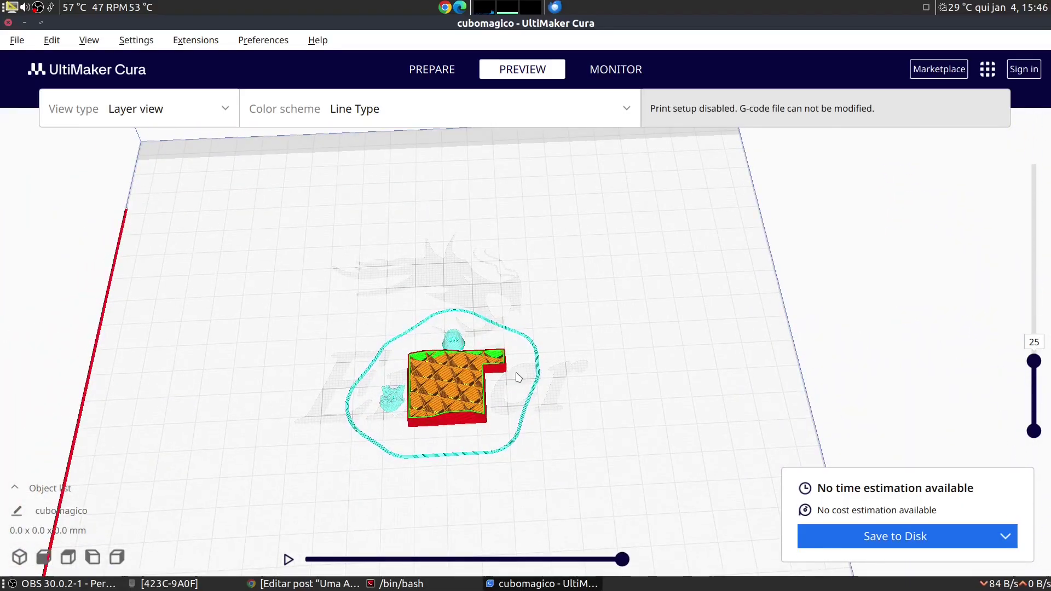
pyautogui.scroll(-3, 523, 378)
pyautogui.moveTo(523, 421); pyautogui.dragTo(455, 480, button='right')
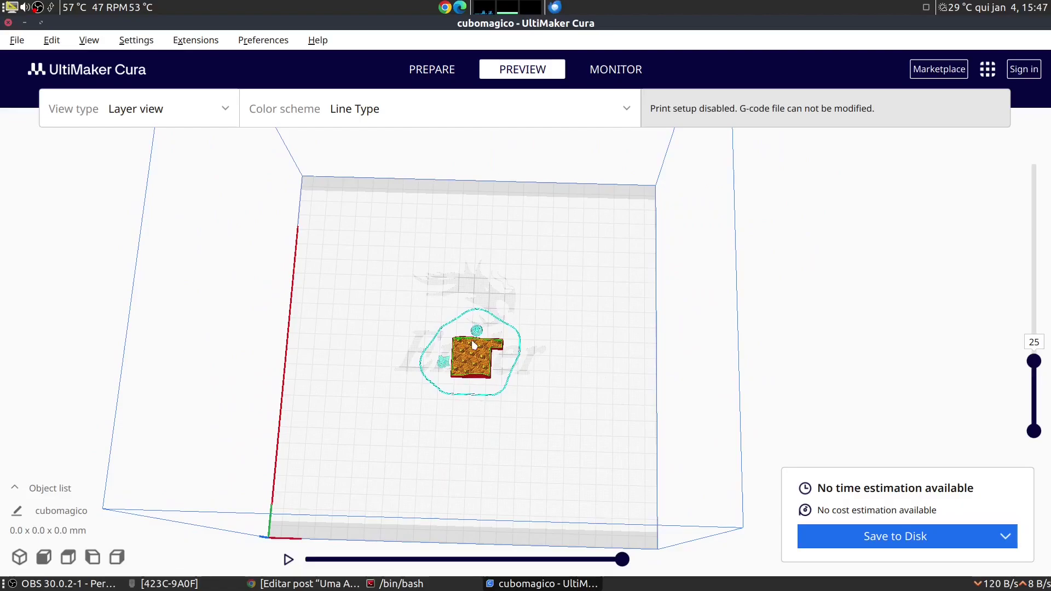
pyautogui.scroll(5, 475, 338)
pyautogui.moveTo(474, 339); pyautogui.dragTo(574, 441, button='right')
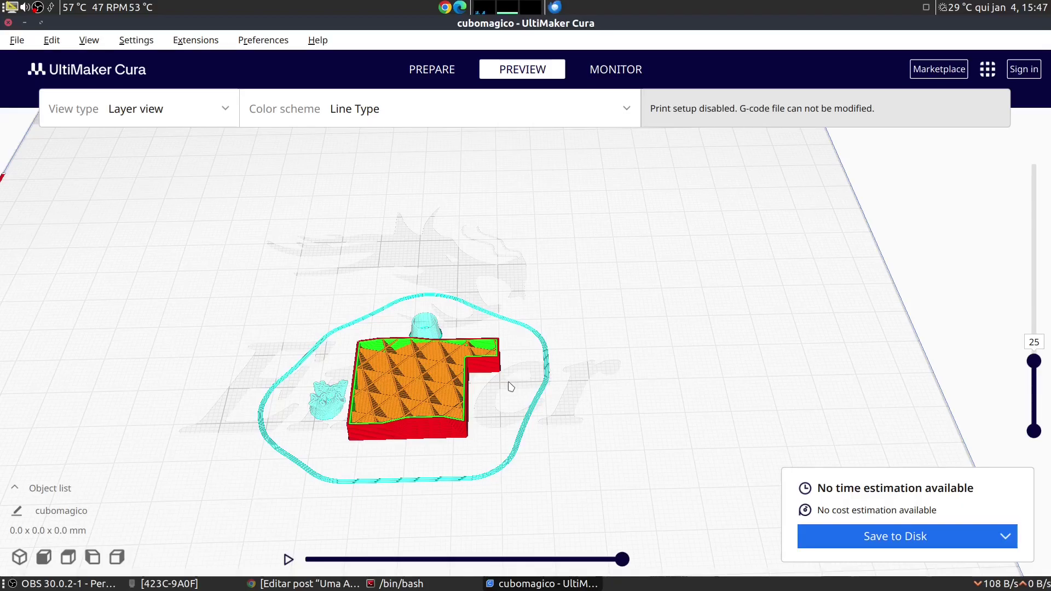
pyautogui.scroll(-5, 422, 356)
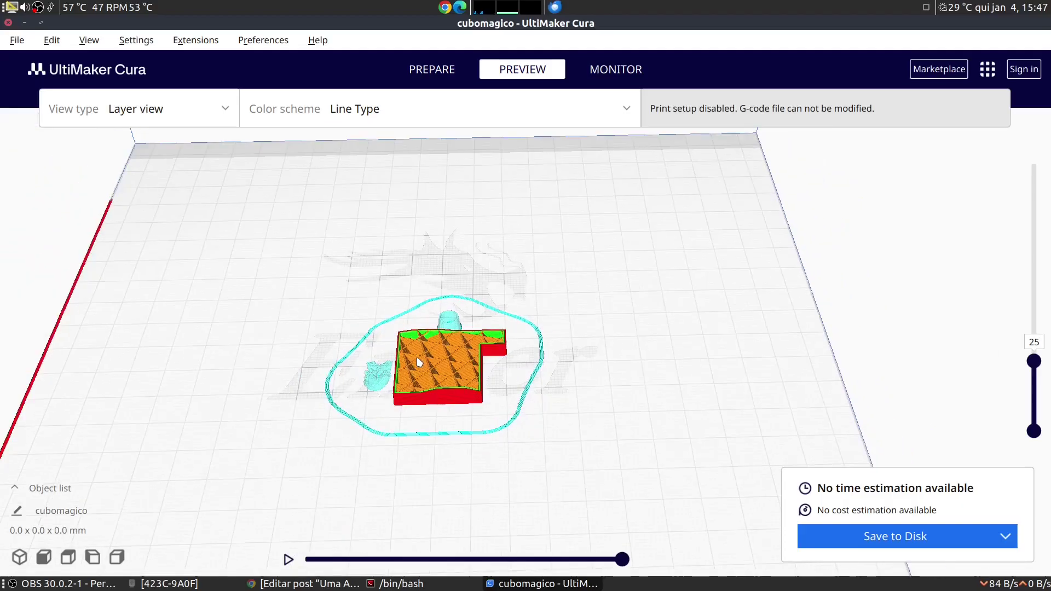
# Raise the layer preview back to layer 124 and examine the complete model and its support from the side
pyautogui.moveTo(1033, 361); pyautogui.dragTo(1034, 163)
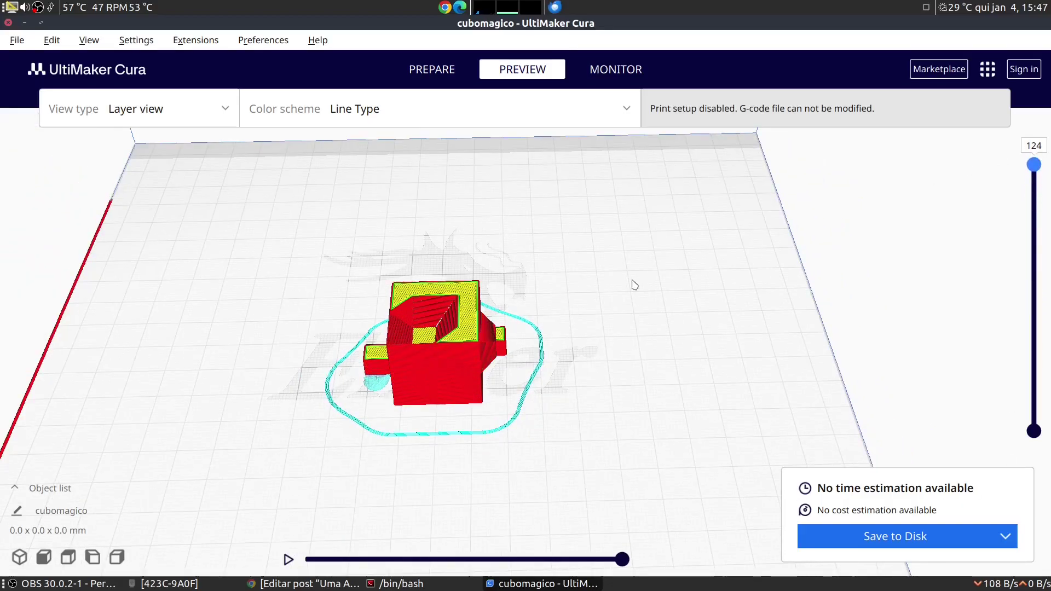
pyautogui.scroll(3, 425, 356)
pyautogui.moveTo(424, 356); pyautogui.dragTo(553, 398, button='right')
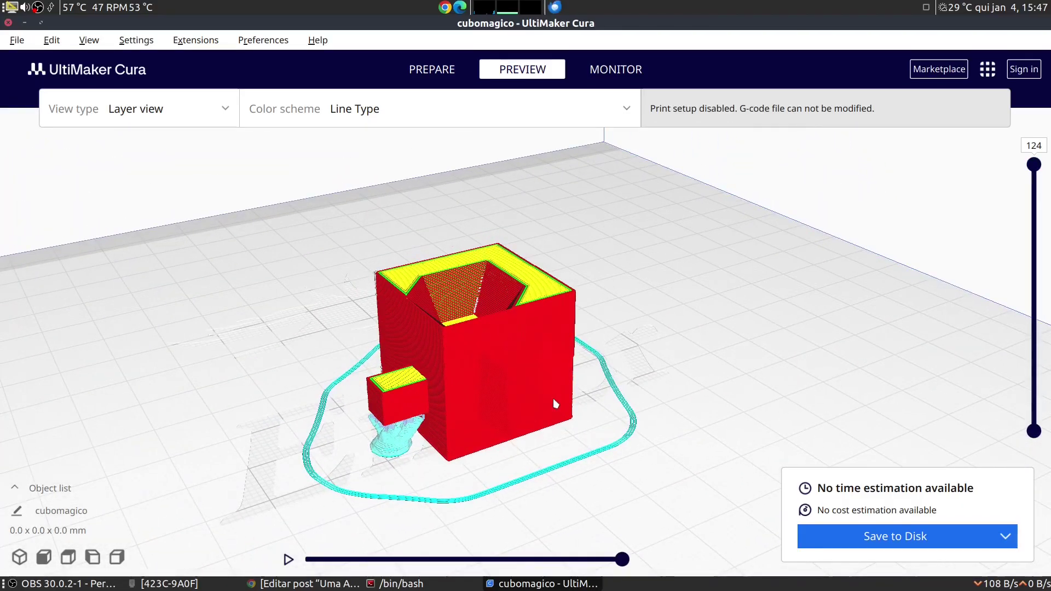